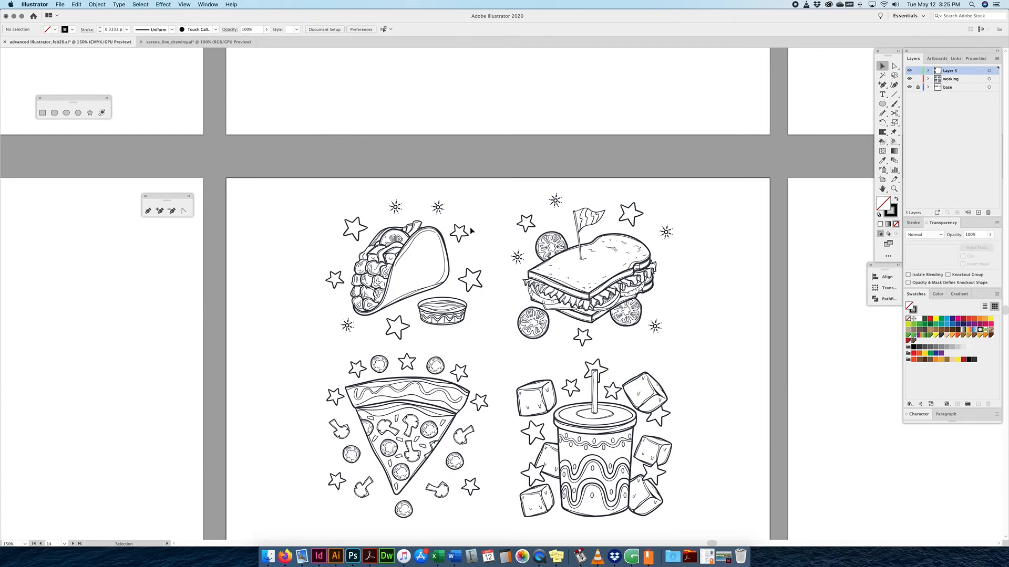
Examine the grouped food drawings up close and the singing character line drawing below them
{"action": "left_click_drag", "start_coordinate": [487, 190], "coordinate": [329, 342]}
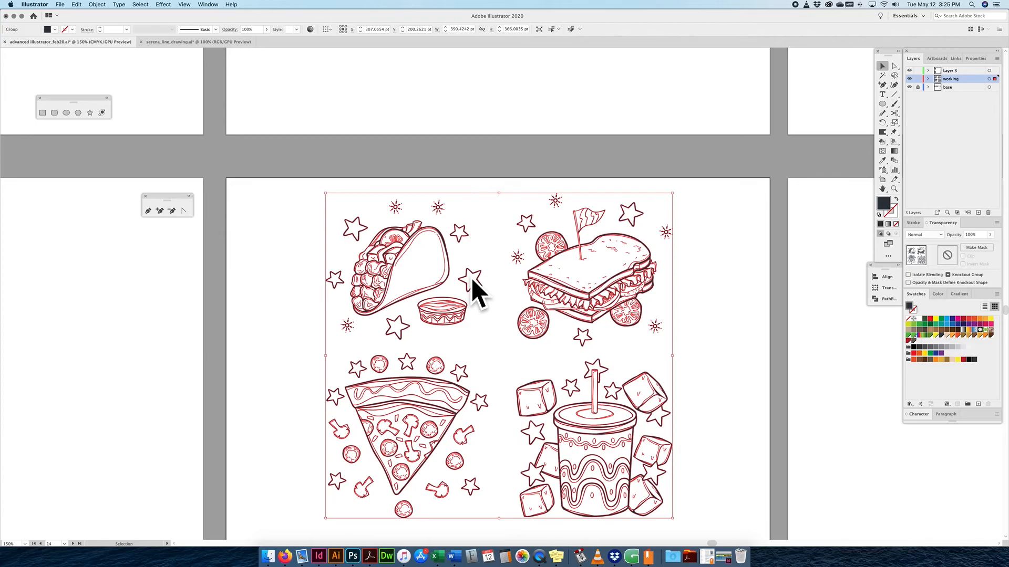
{"action": "key", "text": "super+equal"}
{"action": "key", "text": "super+equal"}
{"action": "left_click_drag", "start_coordinate": [439, 286], "coordinate": [462, 257]}
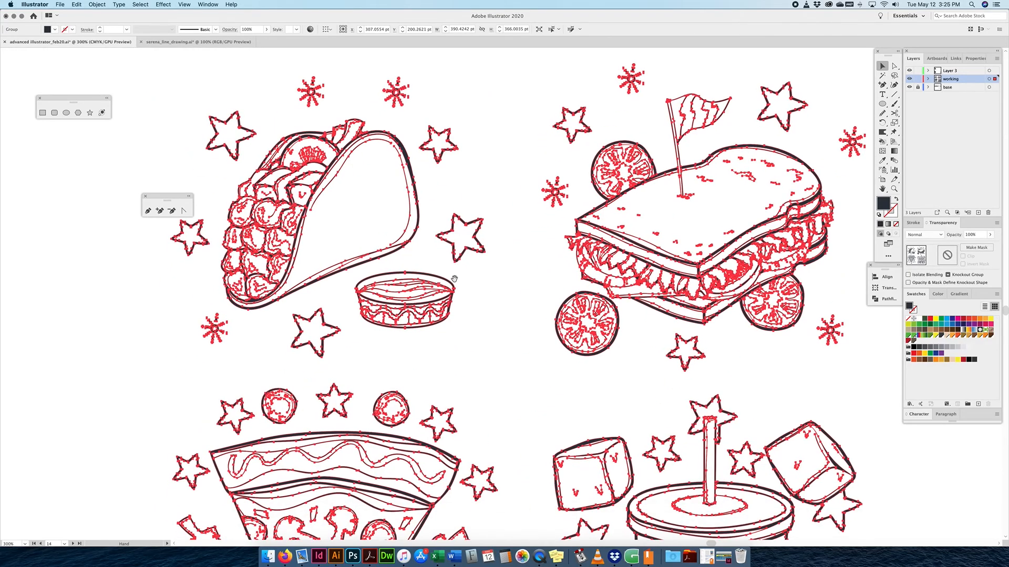
{"action": "left_click_drag", "start_coordinate": [500, 444], "coordinate": [484, 124]}
{"action": "left_click_drag", "start_coordinate": [489, 372], "coordinate": [483, 125]}
{"action": "mouse_move", "coordinate": [499, 336]}
{"action": "left_mouse_down"}
{"action": "mouse_move", "coordinate": [491, 172]}
{"action": "mouse_move", "coordinate": [464, 211]}
{"action": "left_mouse_up"}
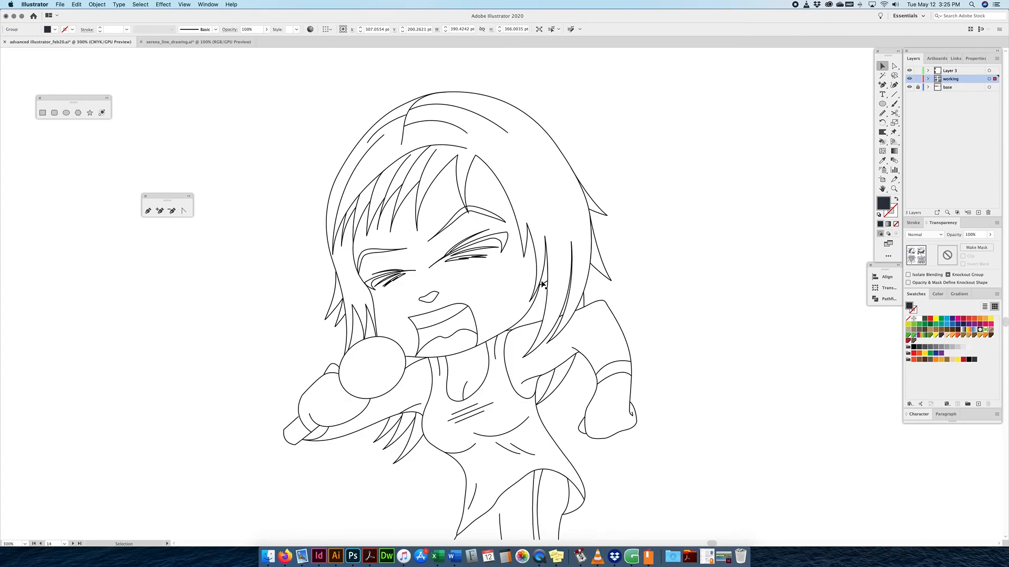
{"action": "left_click_drag", "start_coordinate": [459, 325], "coordinate": [465, 274]}
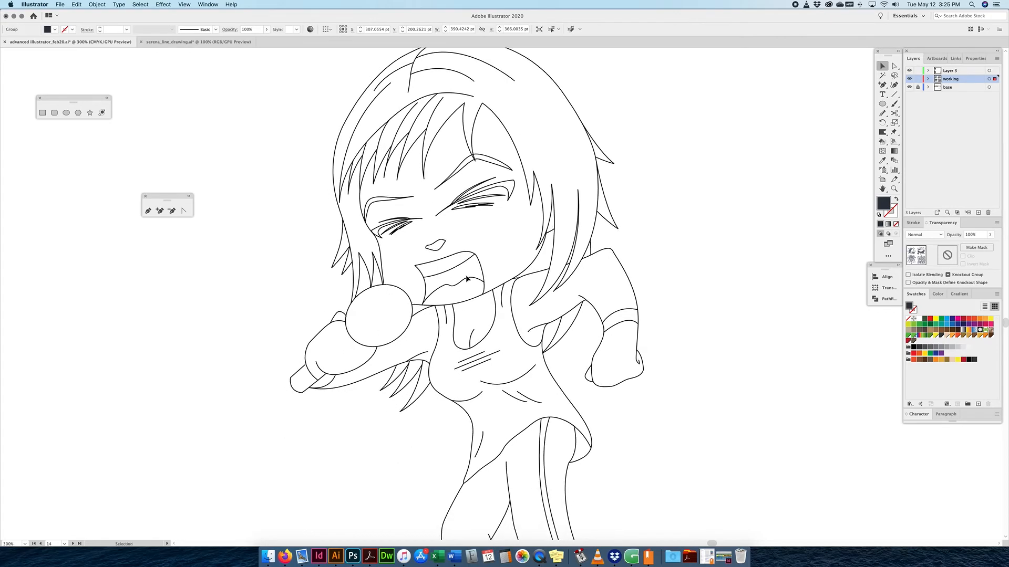
{"action": "left_click_drag", "start_coordinate": [444, 226], "coordinate": [455, 537]}
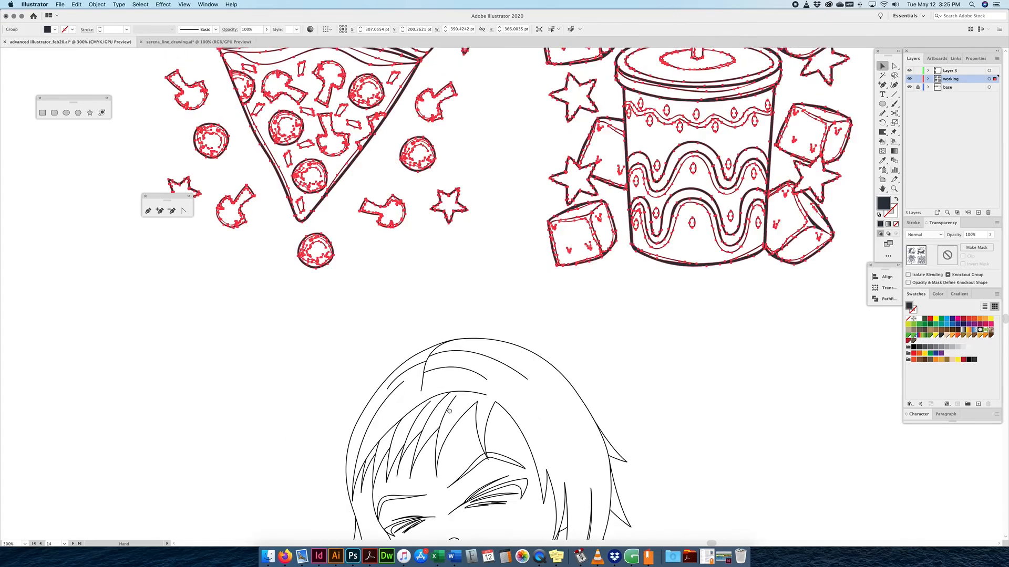
{"action": "left_click_drag", "start_coordinate": [457, 180], "coordinate": [527, 520]}
{"action": "left_click_drag", "start_coordinate": [527, 194], "coordinate": [573, 238]}
{"action": "left_click_drag", "start_coordinate": [599, 159], "coordinate": [245, 446]}
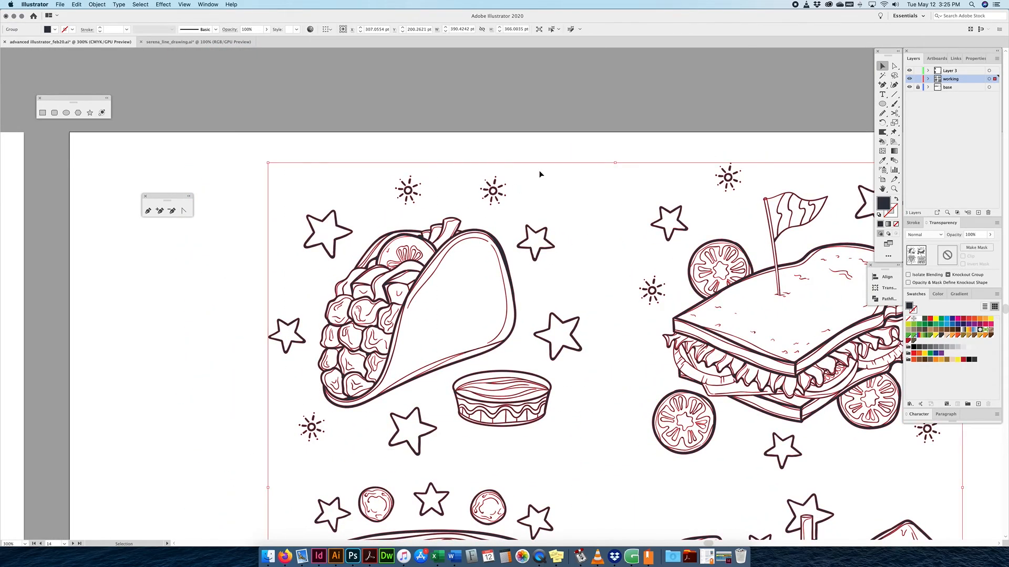
{"action": "left_click", "coordinate": [540, 151]}
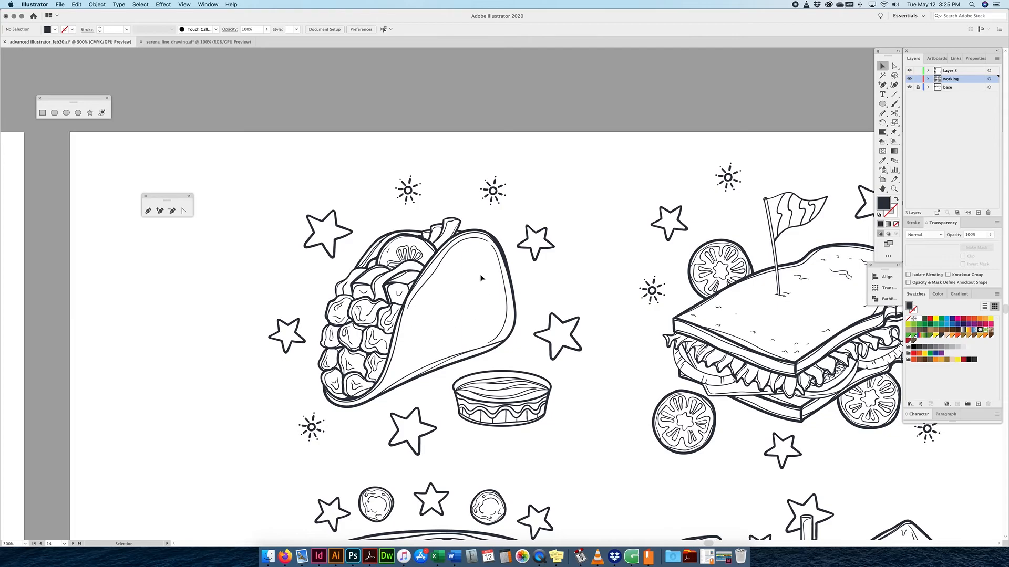
Move the grouped food artwork as one piece, placing it slightly further left and lower on the artboard
{"action": "left_click_drag", "start_coordinate": [463, 231], "coordinate": [481, 93]}
{"action": "left_click", "coordinate": [562, 79]}
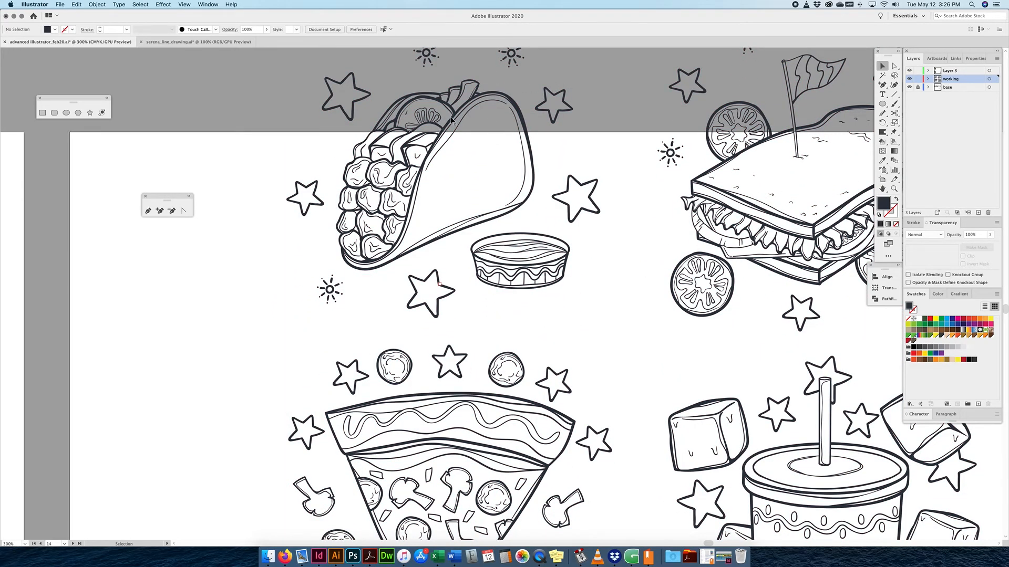
{"action": "left_click_drag", "start_coordinate": [486, 107], "coordinate": [407, 249]}
{"action": "left_click", "coordinate": [531, 178]}
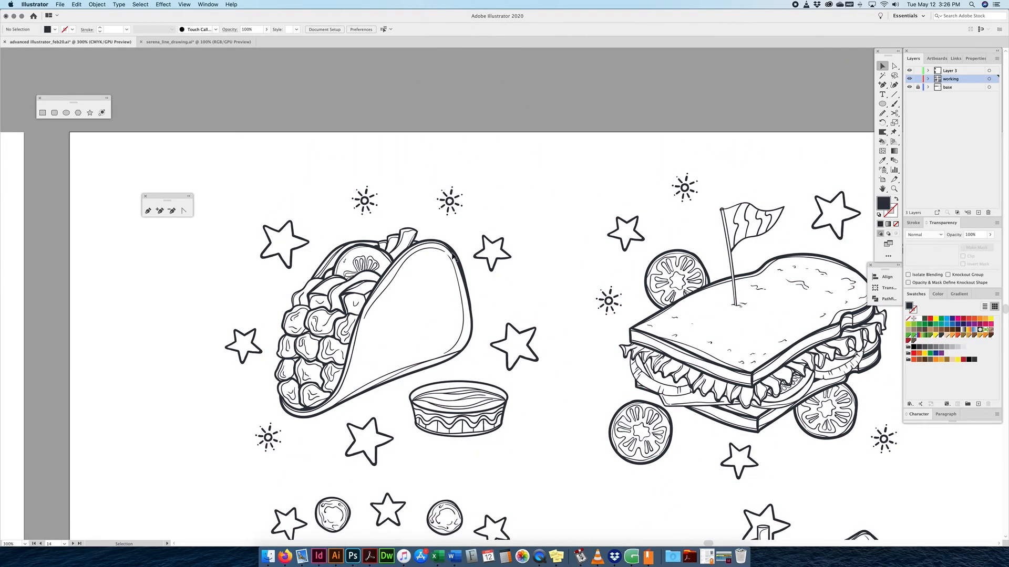
Ungroup the food artwork and select the taco outline on its own as a check, ending with nothing selected
{"action": "left_click", "coordinate": [453, 256]}
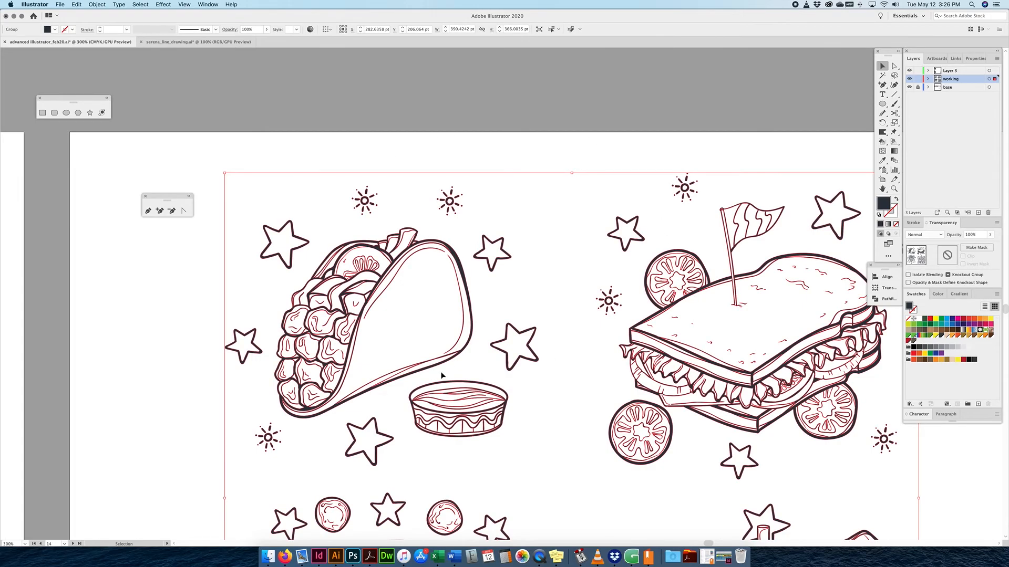
{"action": "key", "text": "super+shift+g"}
{"action": "left_click", "coordinate": [534, 279]}
{"action": "left_click", "coordinate": [462, 282]}
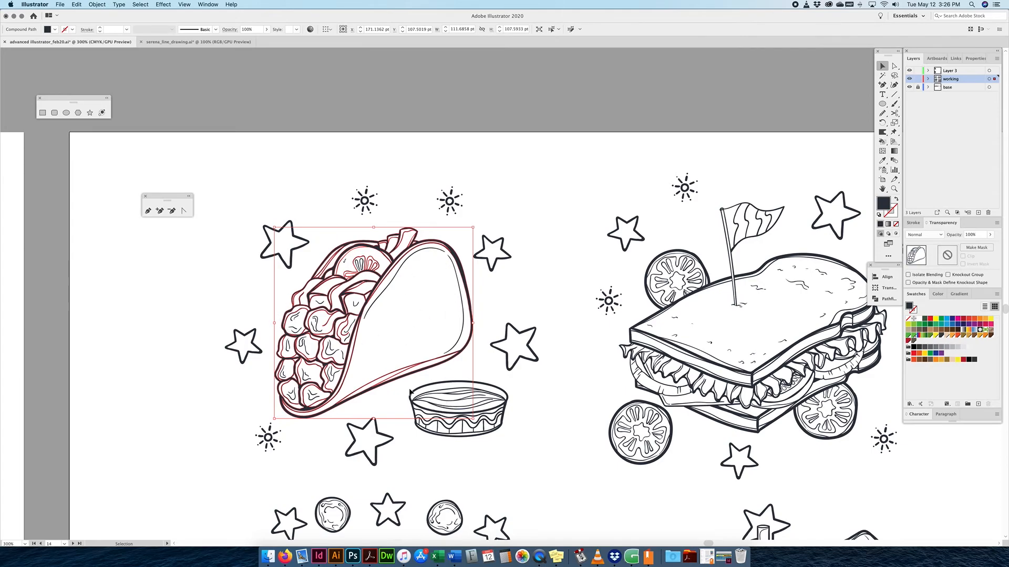
{"action": "left_click", "coordinate": [550, 194]}
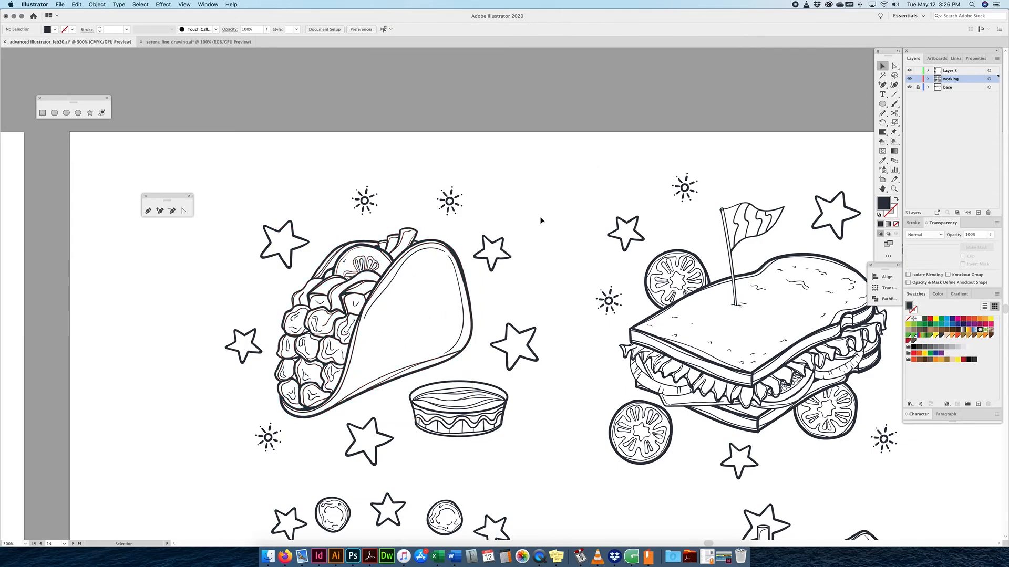
Select the taco, dip bowl and surrounding stars and choose the Live Paint Bucket, checking which toolbar set is active
{"action": "left_click_drag", "start_coordinate": [218, 157], "coordinate": [551, 468]}
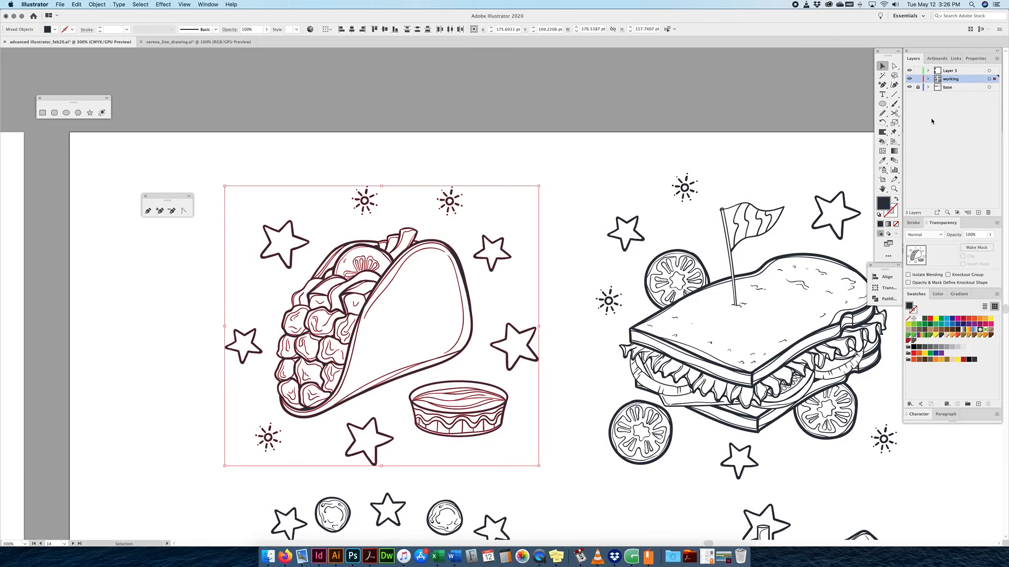
{"action": "left_click", "coordinate": [882, 141]}
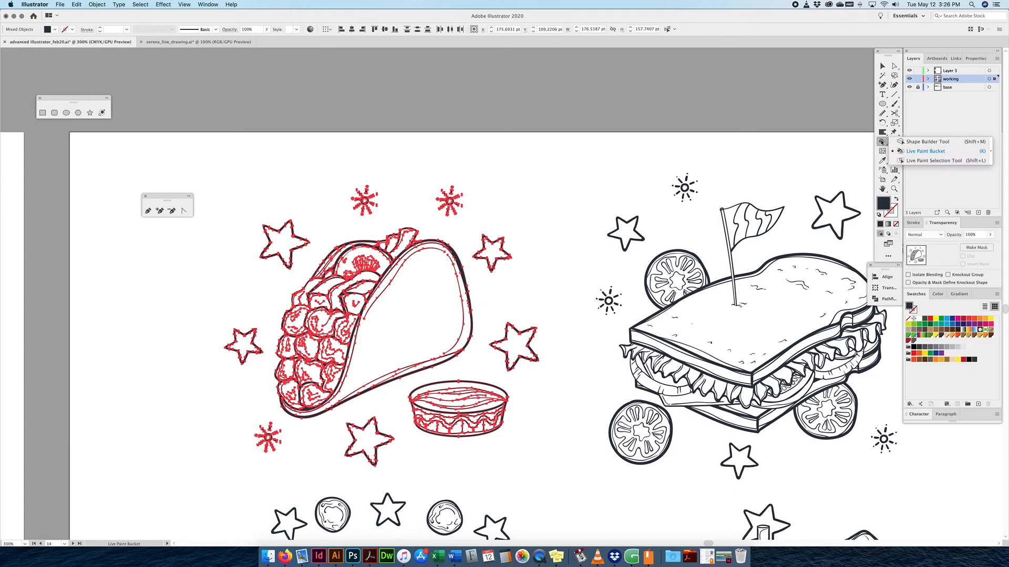
{"action": "left_click", "coordinate": [900, 143]}
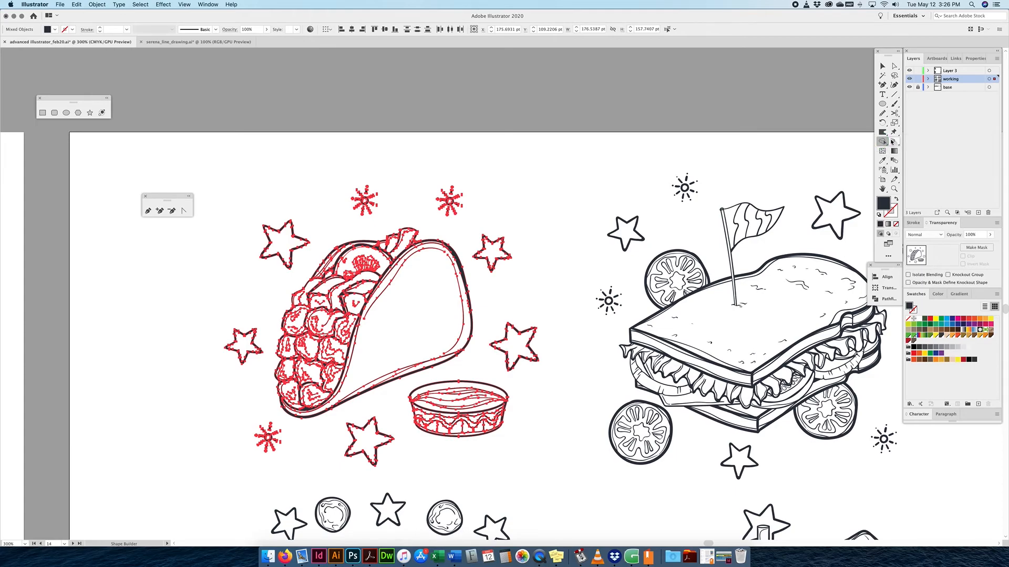
{"action": "left_click", "coordinate": [208, 4]}
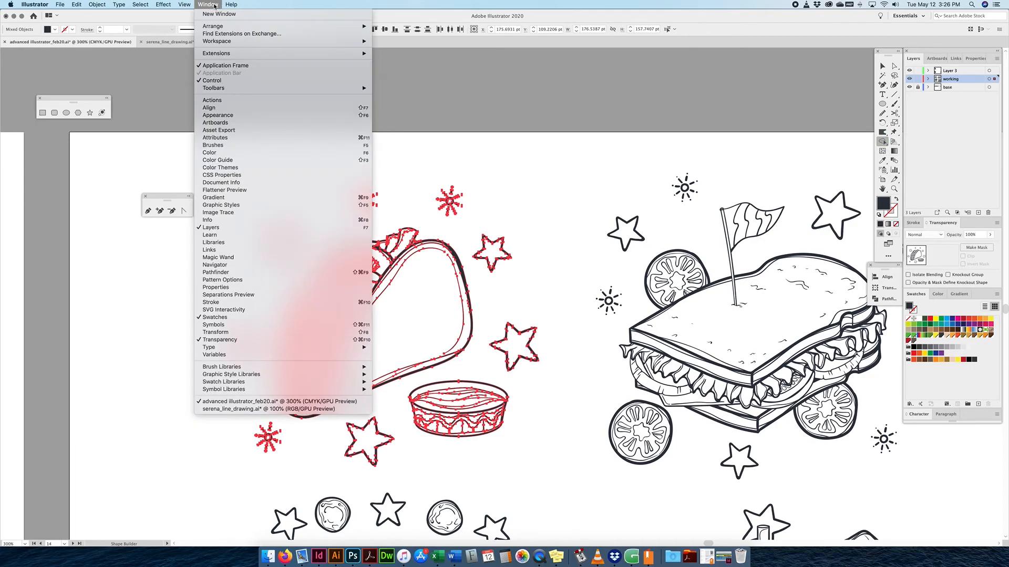
{"action": "mouse_move", "coordinate": [336, 87]}
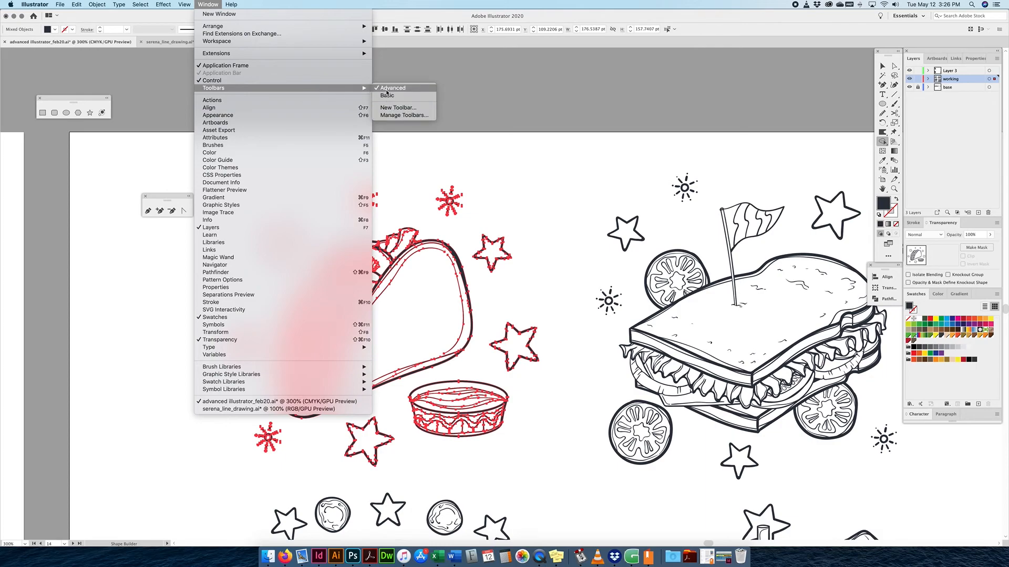
{"action": "left_click", "coordinate": [882, 141]}
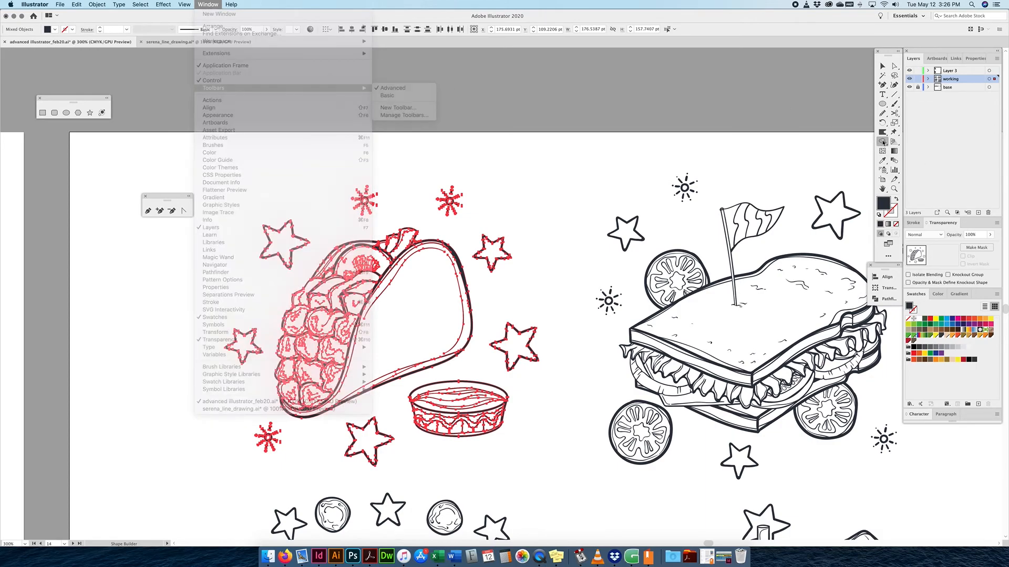
{"action": "left_click_drag", "start_coordinate": [883, 140], "coordinate": [911, 148]}
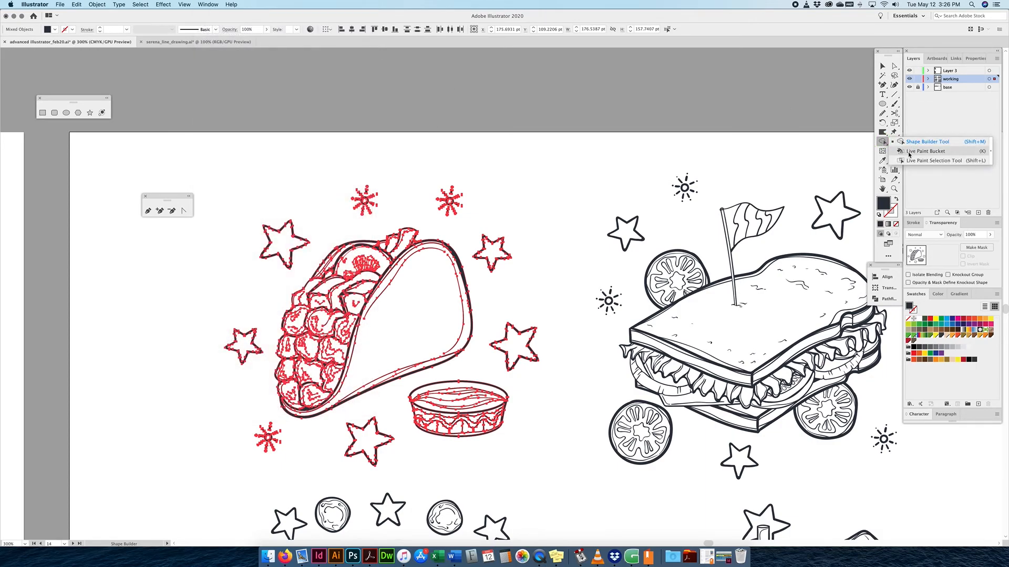
{"action": "left_click", "coordinate": [909, 154]}
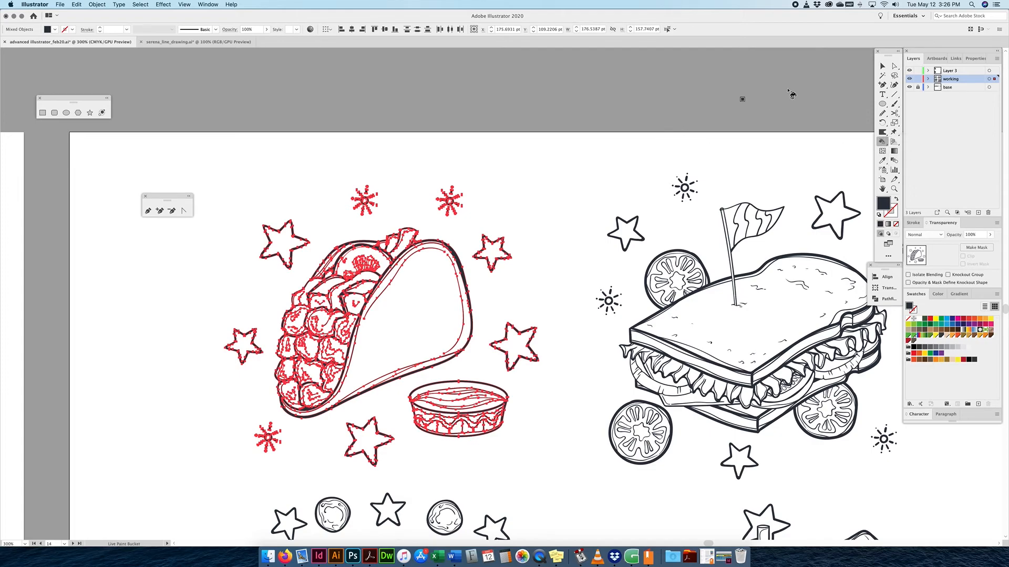
{"action": "left_click", "coordinate": [882, 65]}
{"action": "left_click", "coordinate": [556, 148]}
{"action": "left_click", "coordinate": [882, 141]}
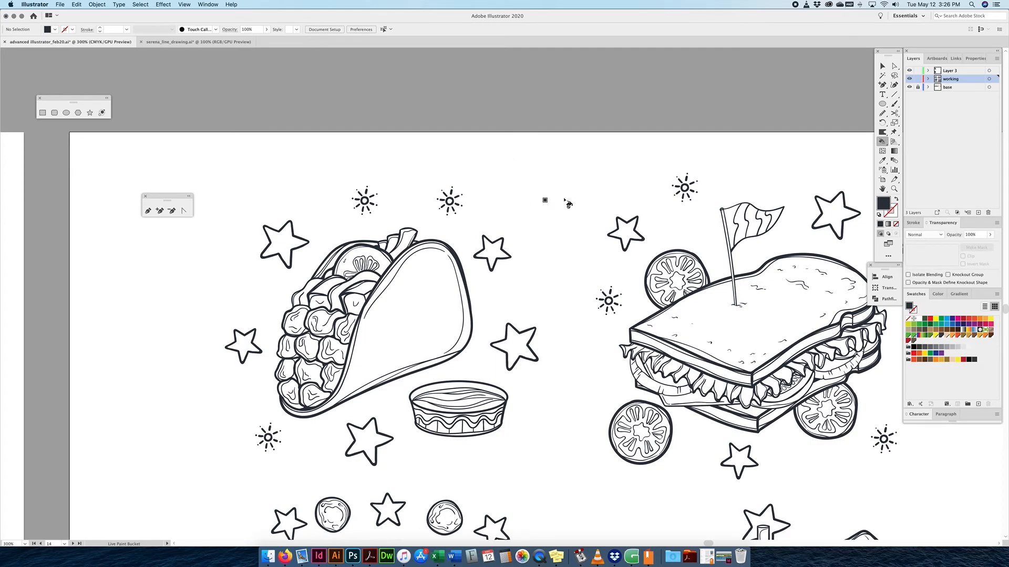
Select the taco with its dip bowl, stars and sparkles, and activate the Live Paint Bucket
{"action": "left_click", "coordinate": [883, 66]}
{"action": "left_click_drag", "start_coordinate": [564, 144], "coordinate": [174, 482]}
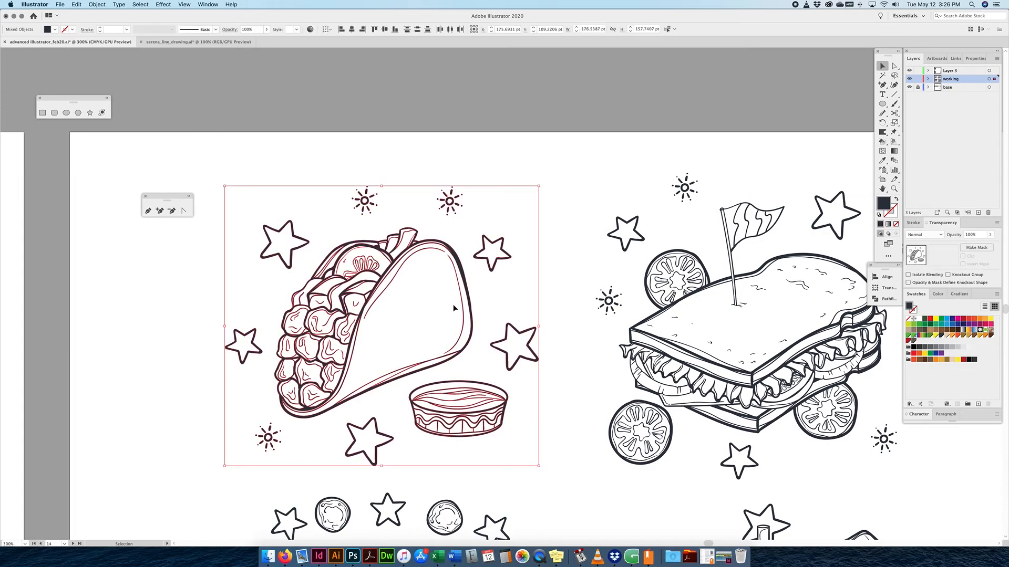
{"action": "left_click", "coordinate": [883, 143]}
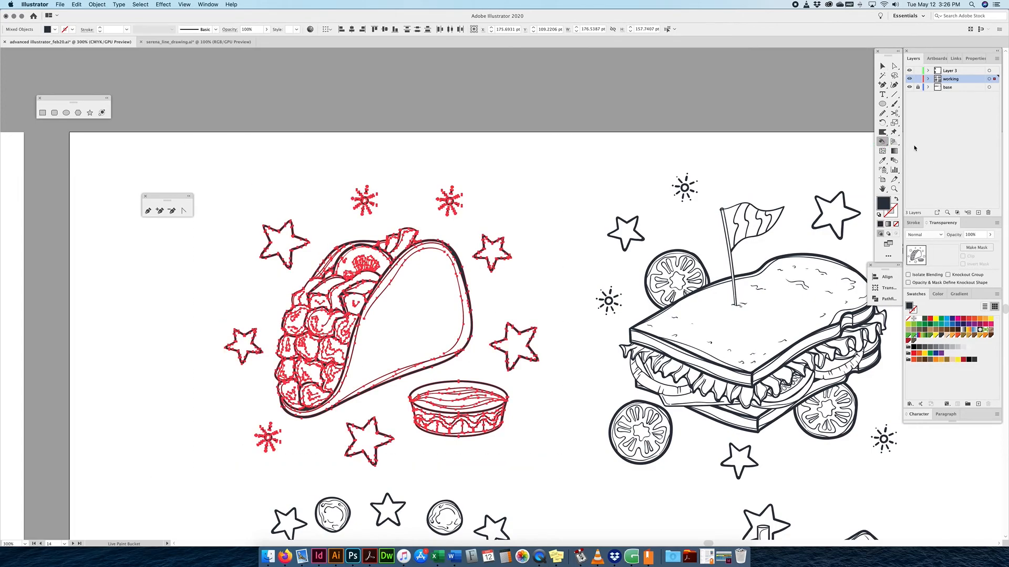
{"action": "mouse_move", "coordinate": [883, 143]}
{"action": "left_mouse_down"}
{"action": "mouse_move", "coordinate": [918, 148]}
{"action": "mouse_move", "coordinate": [924, 161]}
{"action": "mouse_move", "coordinate": [924, 153]}
{"action": "left_mouse_up"}
Pick the orange fill swatch for the Live Paint Bucket and cycle through neighbouring swatches to yellow-green
{"action": "left_click", "coordinate": [934, 360]}
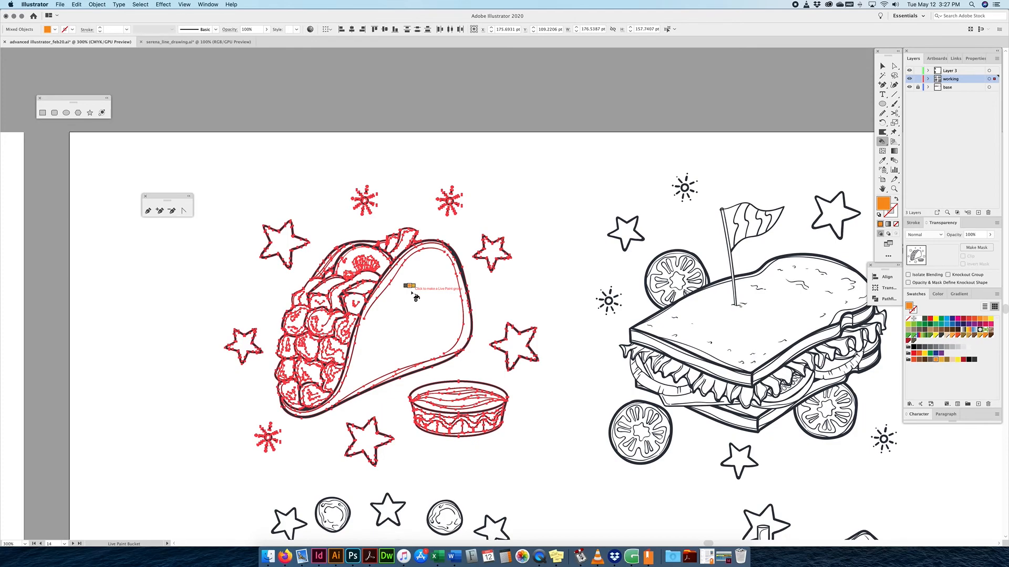
{"action": "key", "text": "Right"}
{"action": "key", "text": "Right"}
{"action": "key", "text": "Right"}
{"action": "key", "text": "Right"}
{"action": "key", "text": "Right"}
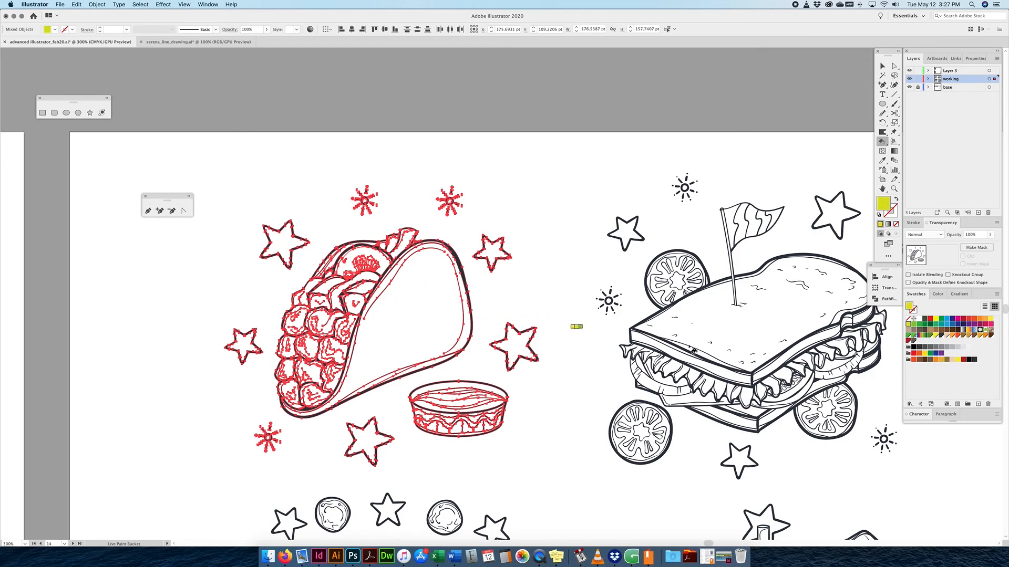
Pick the dark swatch at the end of the bottom color group and cycle backward and forward through the neighbouring fill colors
{"action": "left_click", "coordinate": [974, 361]}
{"action": "key", "text": "Left"}
{"action": "key", "text": "Left"}
{"action": "key", "text": "Left"}
{"action": "key", "text": "Left"}
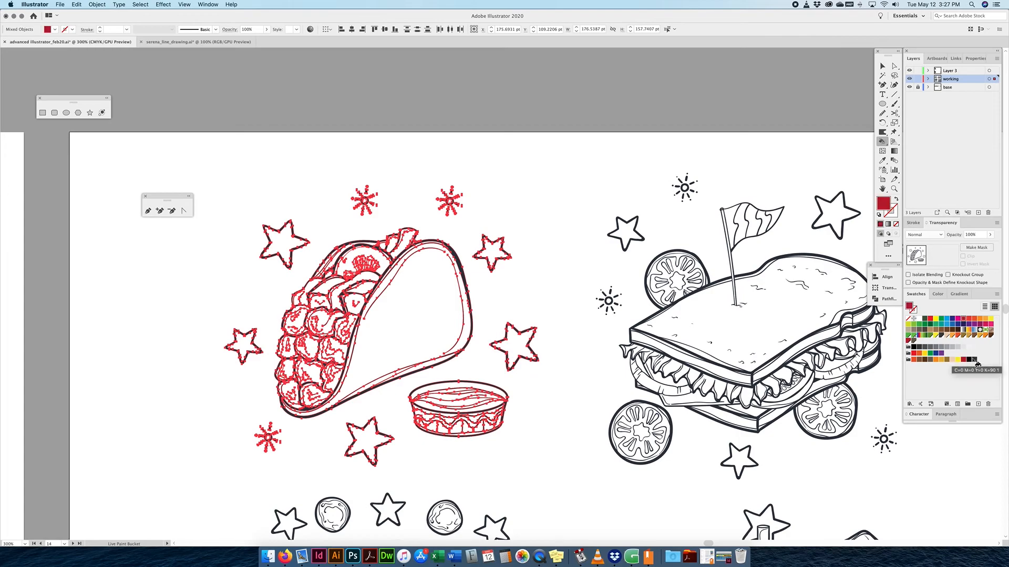
{"action": "key", "text": "Right"}
{"action": "key", "text": "Right"}
{"action": "key", "text": "Right"}
{"action": "key", "text": "Right"}
{"action": "key", "text": "Right"}
{"action": "key", "text": "Right"}
{"action": "key", "text": "Left"}
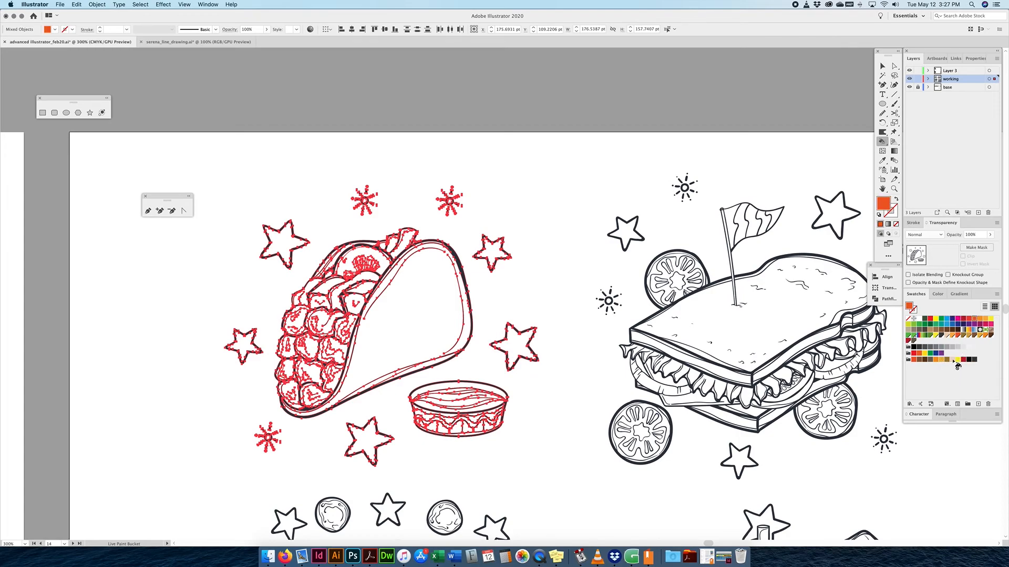
Try several fill swatches in the bottom color group, ending on dark brown
{"action": "left_click", "coordinate": [931, 361]}
{"action": "left_click", "coordinate": [924, 360]}
{"action": "left_click", "coordinate": [919, 361]}
{"action": "left_click", "coordinate": [912, 360]}
{"action": "key", "text": "Right"}
{"action": "key", "text": "Right"}
{"action": "key", "text": "Right"}
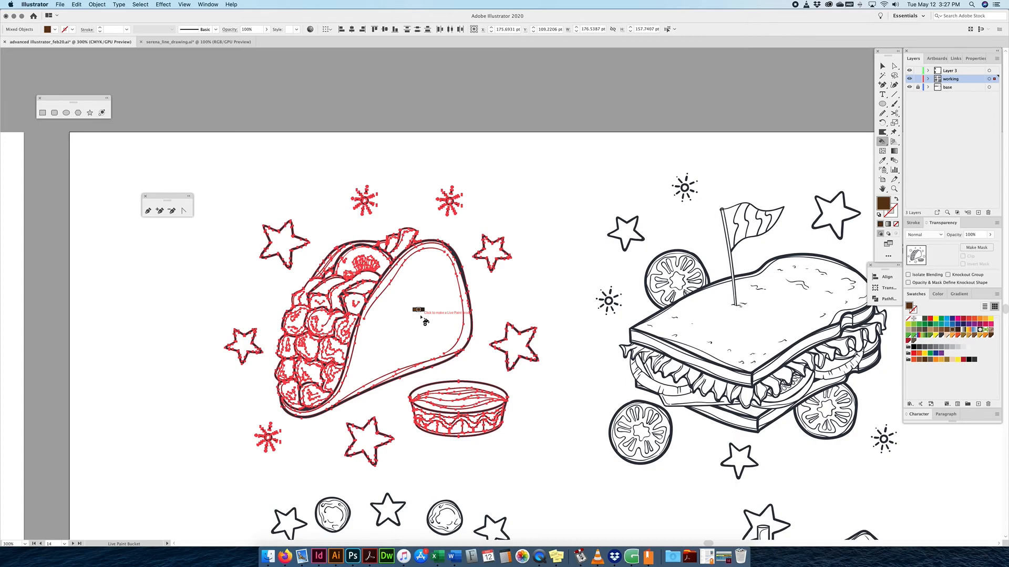
Create a Live Paint group by filling the taco shell green, and fill the shell's right edge with teal
{"action": "left_click", "coordinate": [936, 325]}
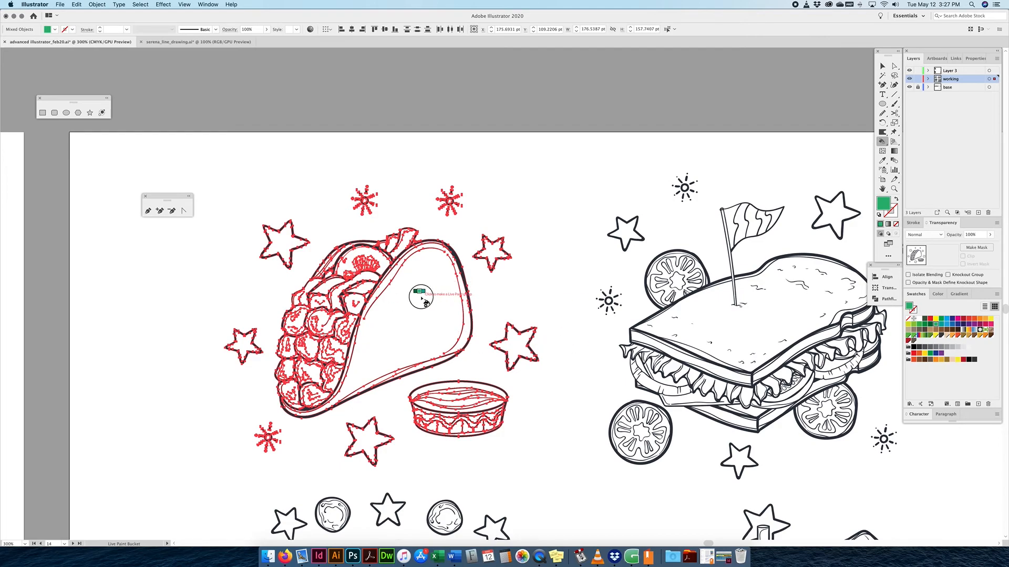
{"action": "left_click", "coordinate": [425, 302]}
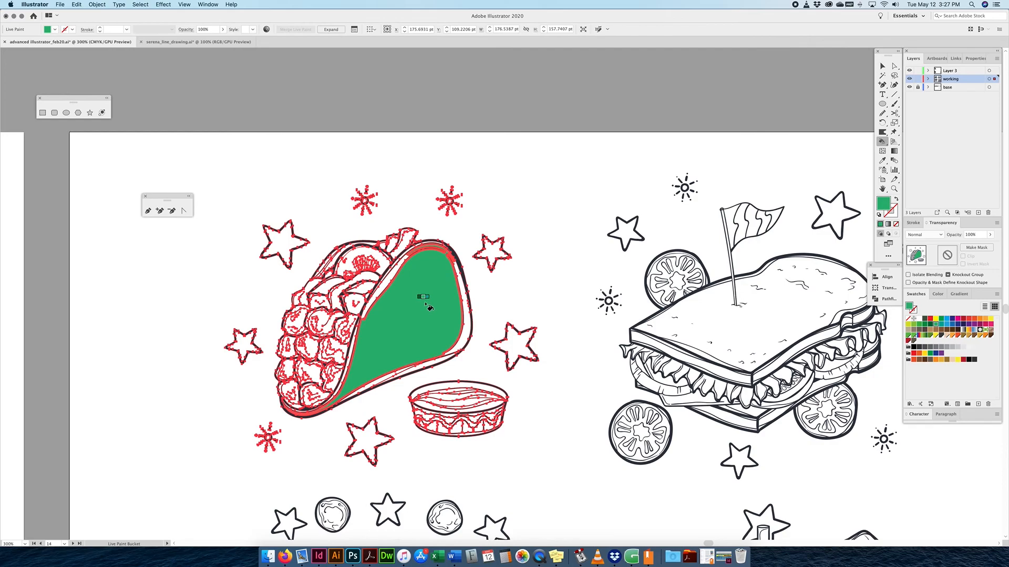
{"action": "left_click", "coordinate": [393, 287]}
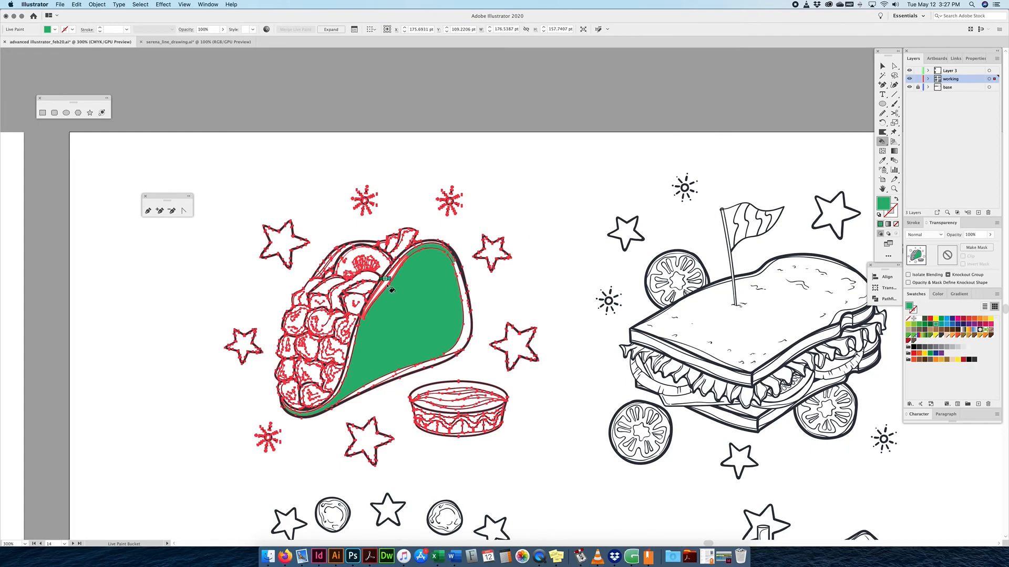
{"action": "key", "text": "Right"}
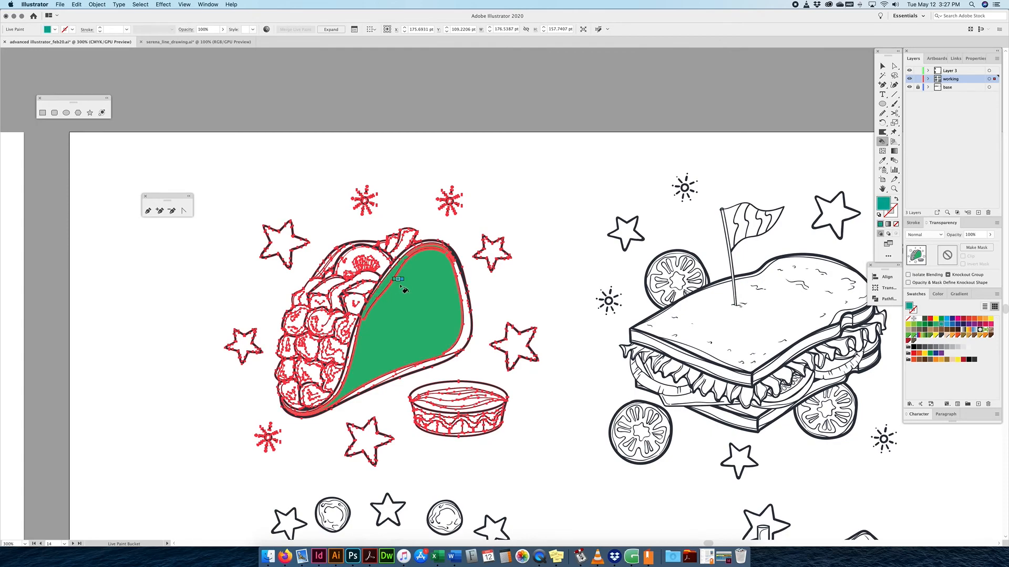
{"action": "left_click", "coordinate": [471, 331]}
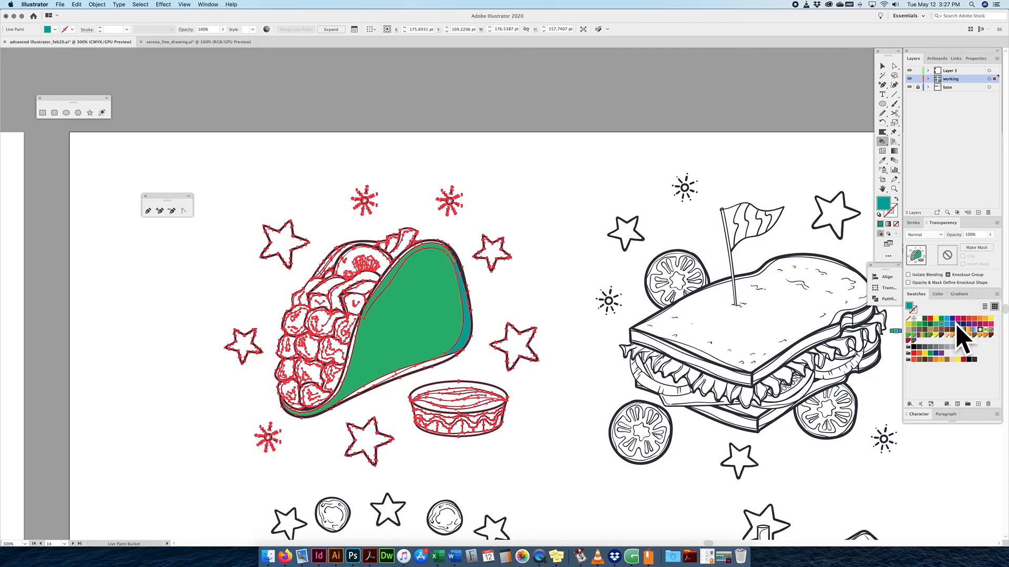
{"action": "left_click", "coordinate": [419, 372]}
Fill several of the taco's filling pieces, including the tomato slice, with the brown swatch
{"action": "left_click", "coordinate": [936, 329]}
{"action": "left_click", "coordinate": [365, 296]}
{"action": "left_click", "coordinate": [362, 297]}
{"action": "left_click", "coordinate": [351, 319]}
{"action": "left_click", "coordinate": [337, 317]}
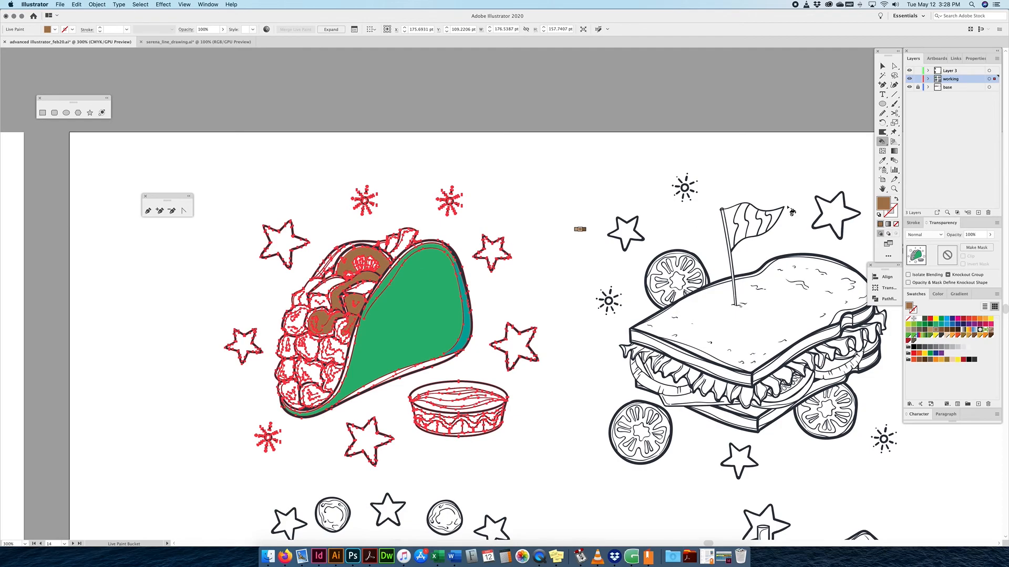
With Live Paint Selection, fill the strip sticking out of the taco's top light blue and one filling chunk dark blue
{"action": "left_click", "coordinate": [883, 142]}
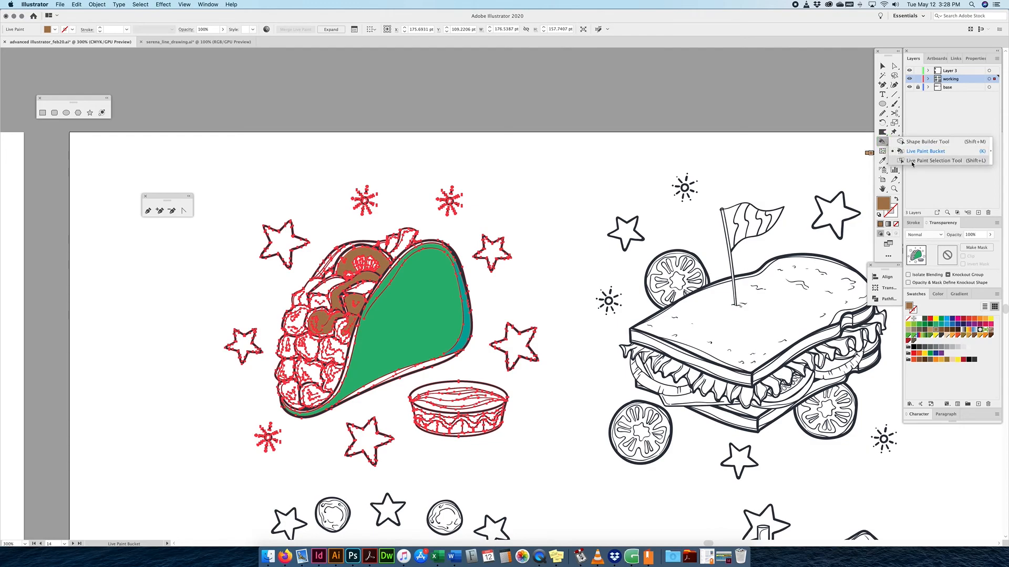
{"action": "left_click", "coordinate": [912, 162]}
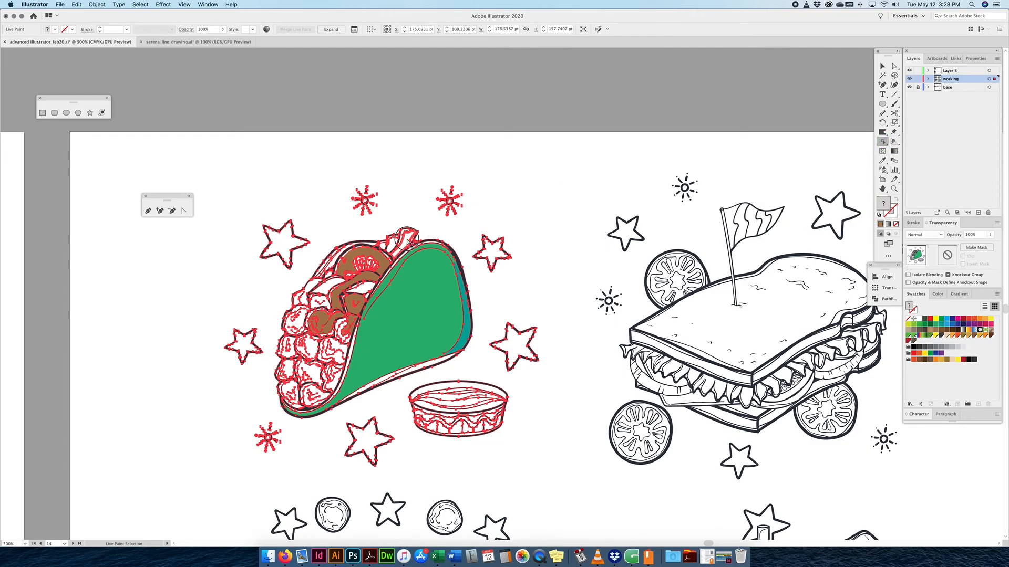
{"action": "left_click", "coordinate": [393, 246]}
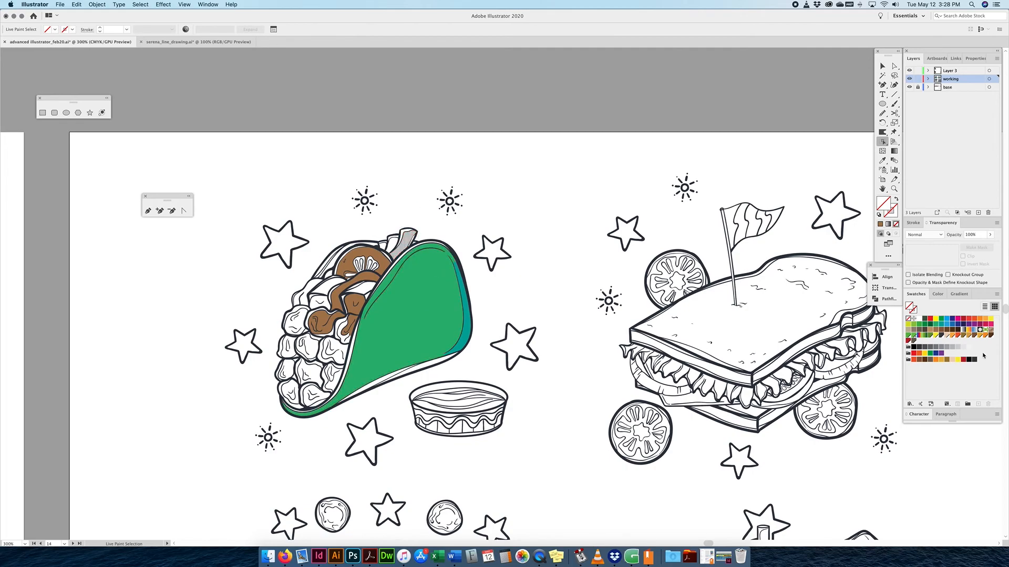
{"action": "left_click", "coordinate": [947, 324]}
{"action": "left_click", "coordinate": [405, 243]}
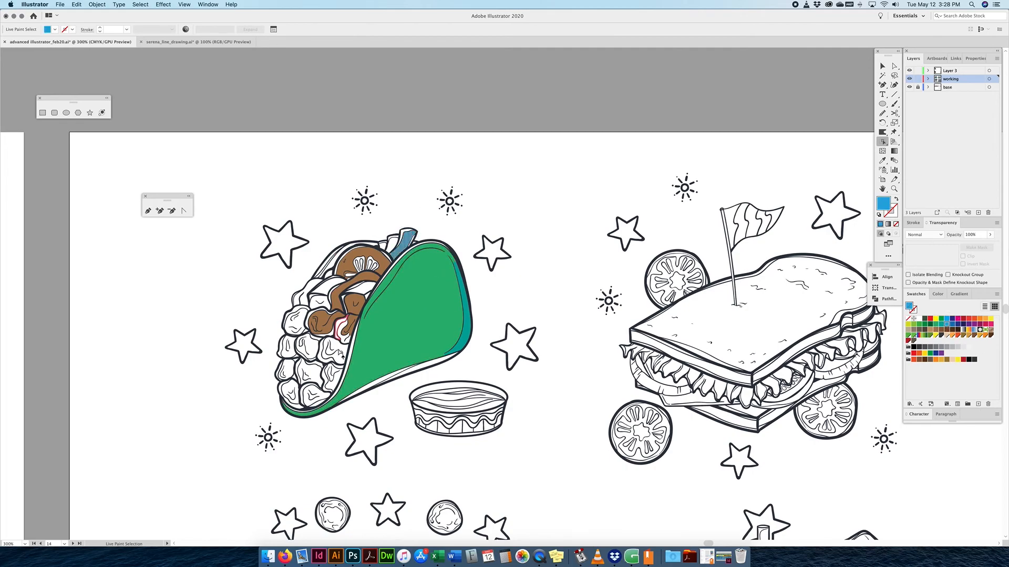
{"action": "left_click", "coordinate": [312, 351]}
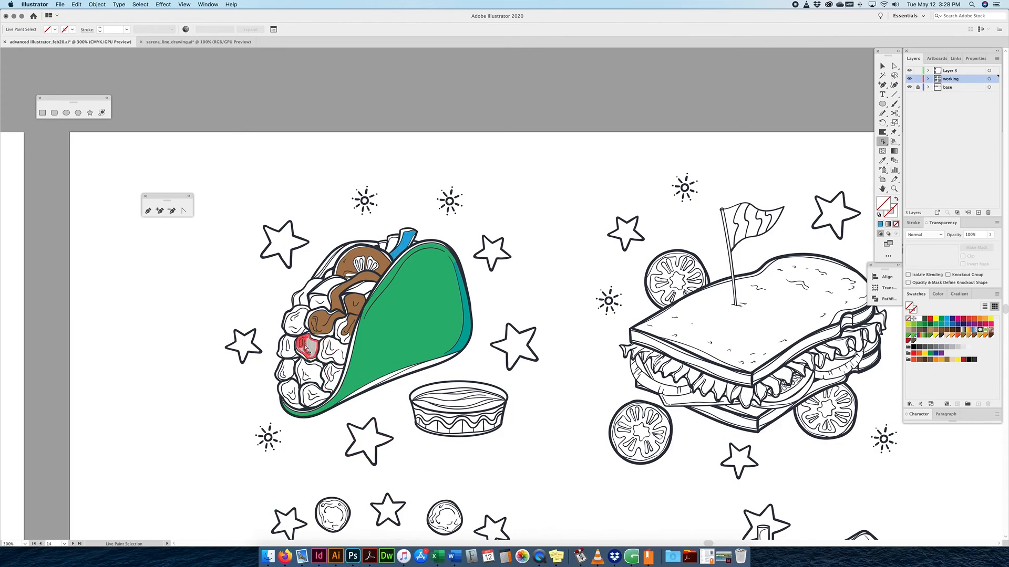
{"action": "left_click", "coordinate": [954, 329]}
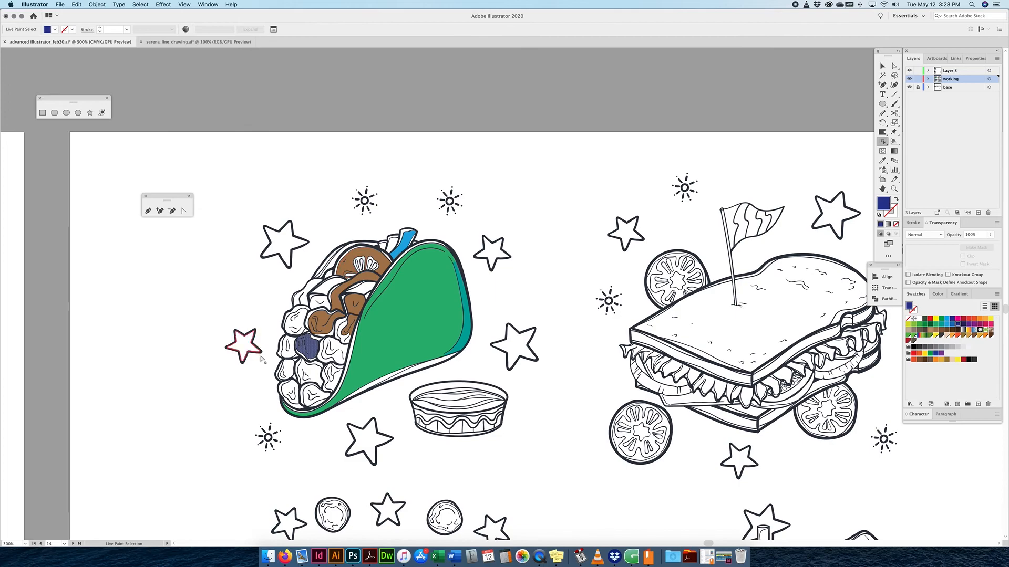
Fill the filling chunk at the taco's outer edge with a custom slate blue mixed from CMYK values
{"action": "left_click", "coordinate": [299, 322]}
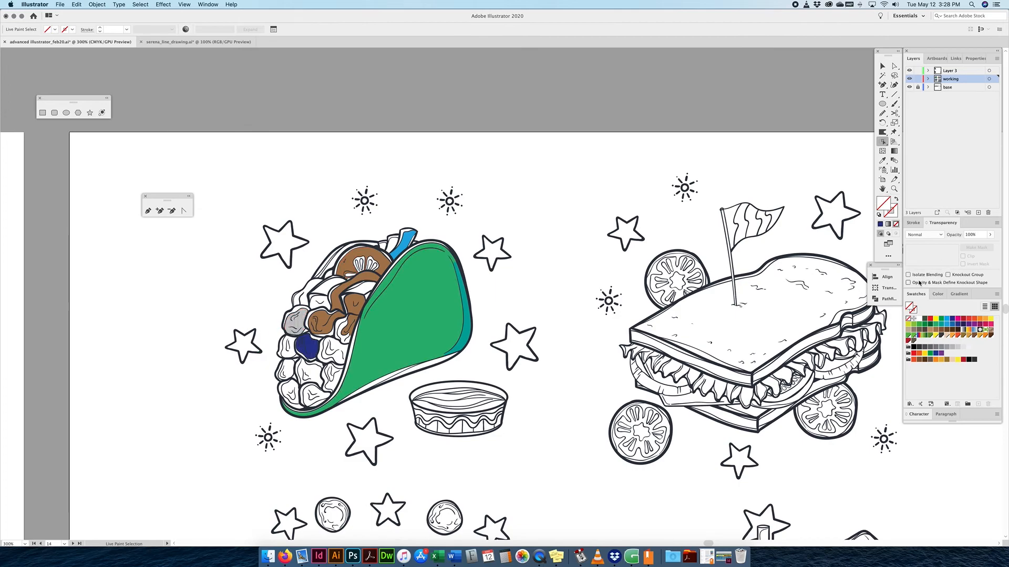
{"action": "left_click", "coordinate": [938, 294]}
{"action": "left_click", "coordinate": [964, 307]}
{"action": "left_click", "coordinate": [956, 318]}
{"action": "left_click_drag", "start_coordinate": [934, 330], "coordinate": [944, 328]}
{"action": "left_click", "coordinate": [544, 213]}
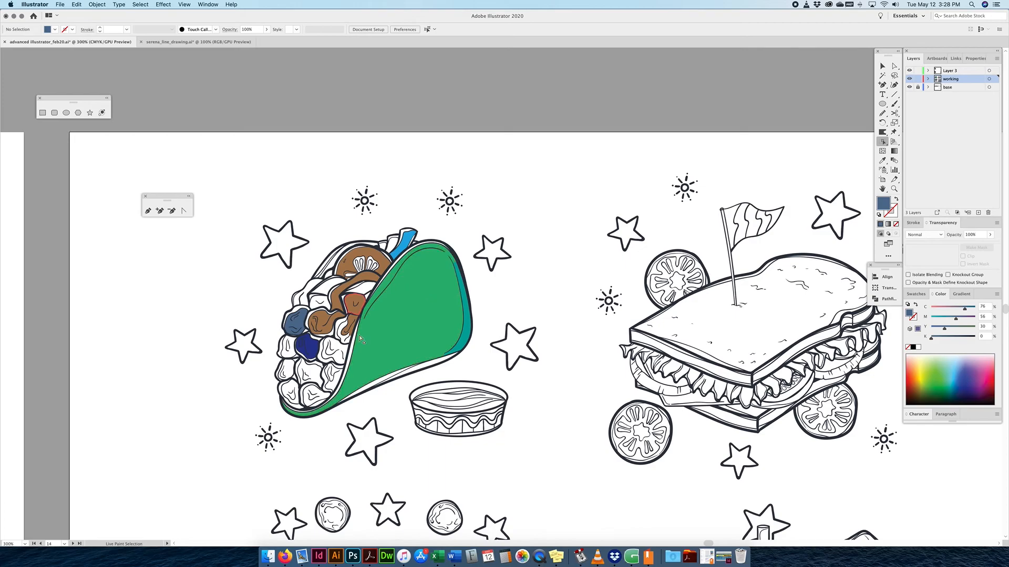
Select the singer line drawing below the food art and fill the main hair areas orange-red with the Live Paint Bucket
{"action": "scroll", "coordinate": [342, 279], "scroll_direction": "right", "scroll_amount": 1}
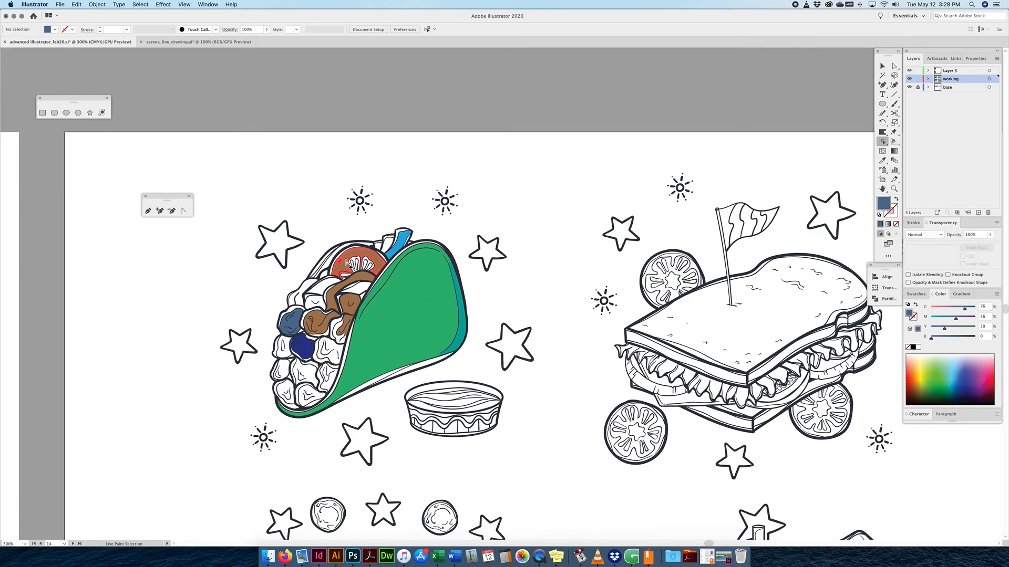
{"action": "scroll", "coordinate": [363, 263], "scroll_direction": "right", "scroll_amount": 1}
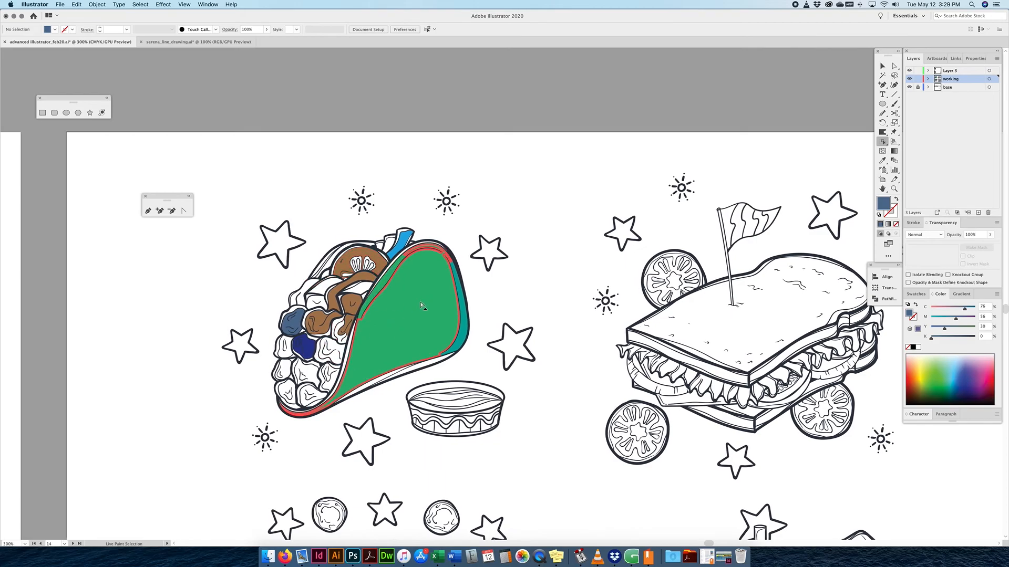
{"action": "scroll", "coordinate": [341, 336], "scroll_direction": "down", "scroll_amount": 20}
{"action": "scroll", "coordinate": [488, 233], "scroll_direction": "down", "scroll_amount": 3}
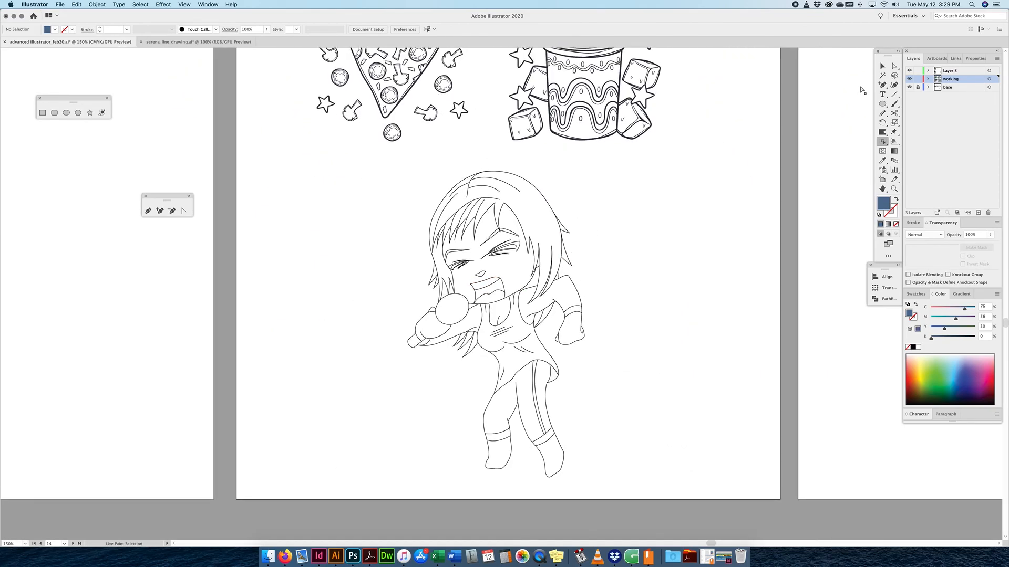
{"action": "left_click", "coordinate": [883, 66]}
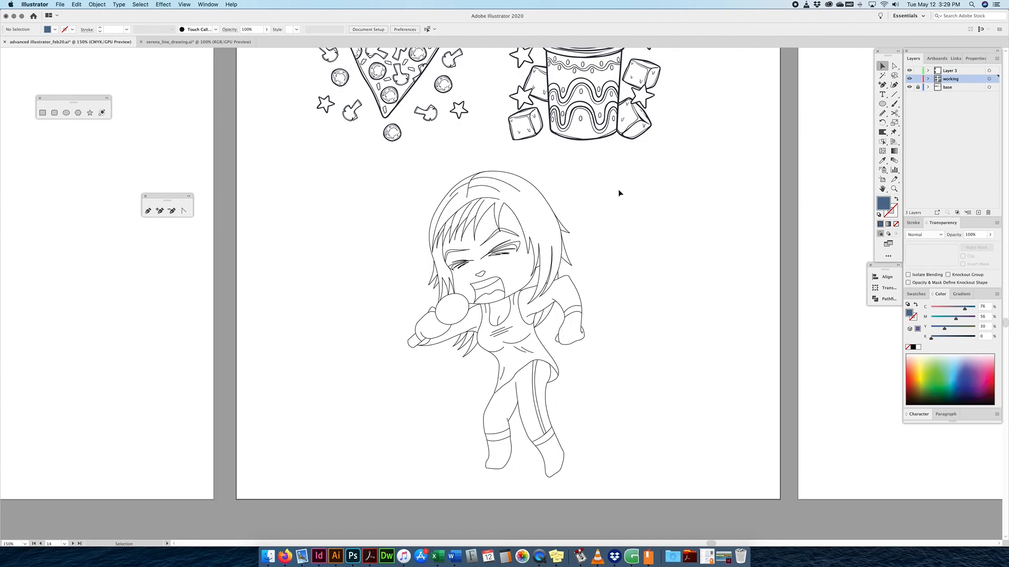
{"action": "mouse_move", "coordinate": [603, 160]}
{"action": "left_mouse_down"}
{"action": "mouse_move", "coordinate": [378, 471]}
{"action": "mouse_move", "coordinate": [354, 479]}
{"action": "left_mouse_up"}
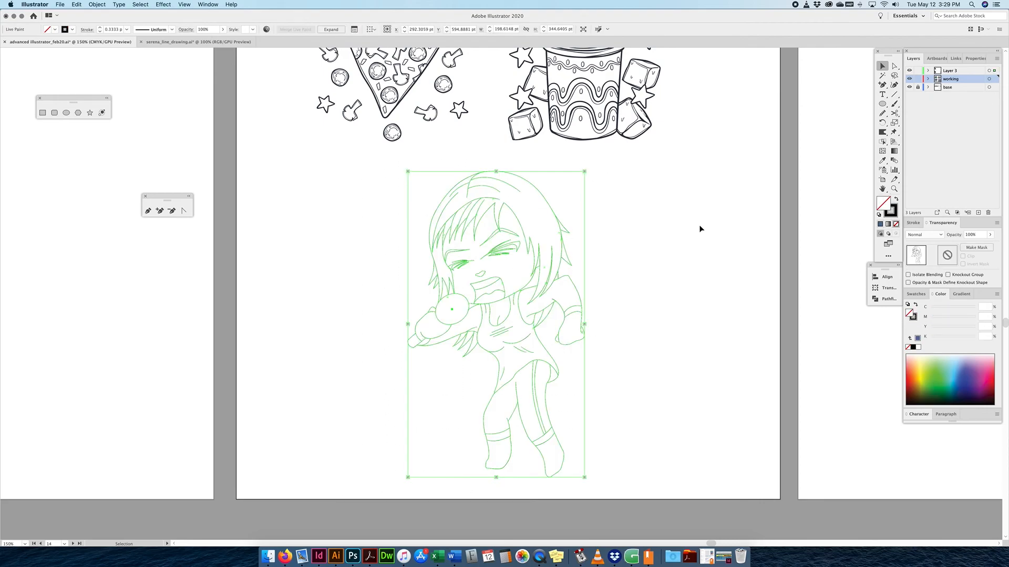
{"action": "scroll", "coordinate": [781, 175], "scroll_direction": "right", "scroll_amount": 1}
{"action": "left_click", "coordinate": [884, 143]}
{"action": "left_click_drag", "start_coordinate": [884, 142], "coordinate": [900, 152]}
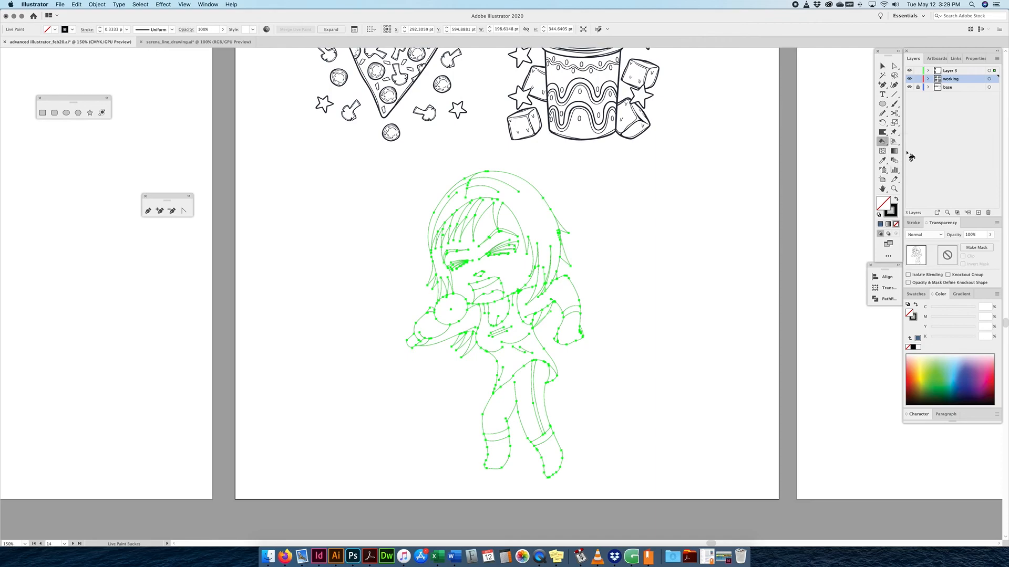
{"action": "left_click", "coordinate": [926, 295]}
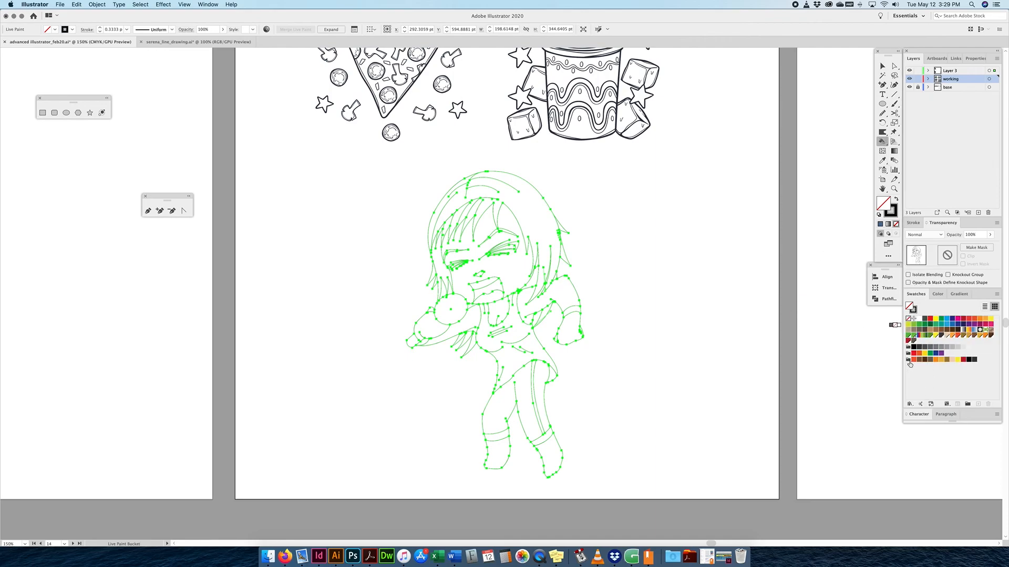
{"action": "left_click", "coordinate": [914, 360]}
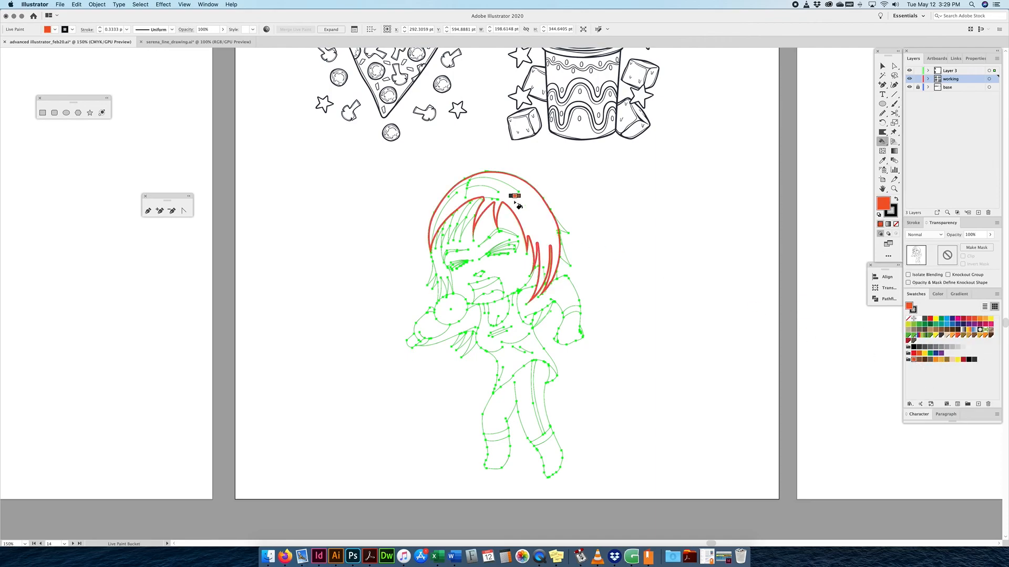
{"action": "left_click", "coordinate": [533, 216]}
{"action": "left_click", "coordinate": [437, 261]}
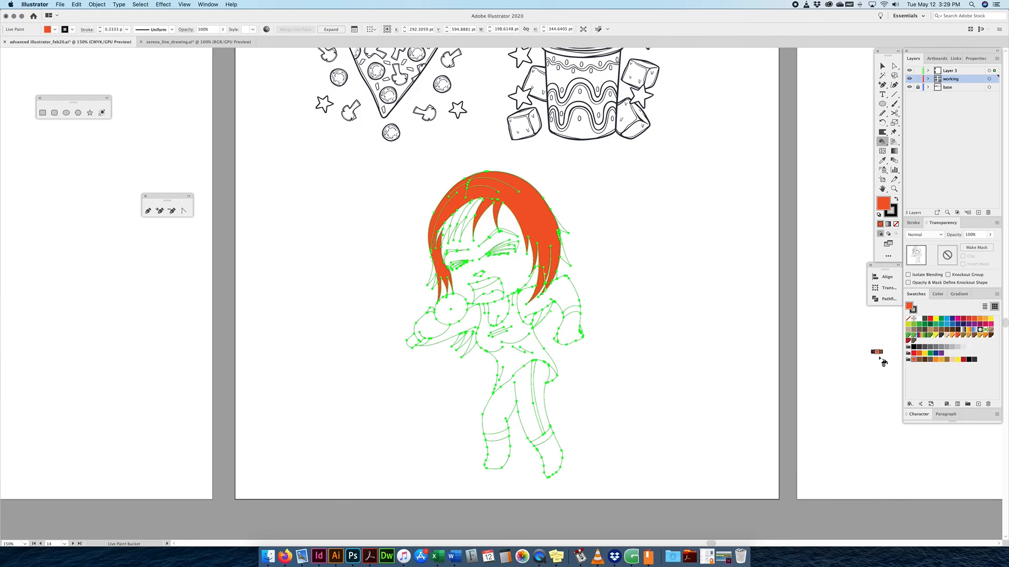
Fill the singer's fringe strands and the outer hair tips on both sides with yellow
{"action": "left_click", "coordinate": [957, 360]}
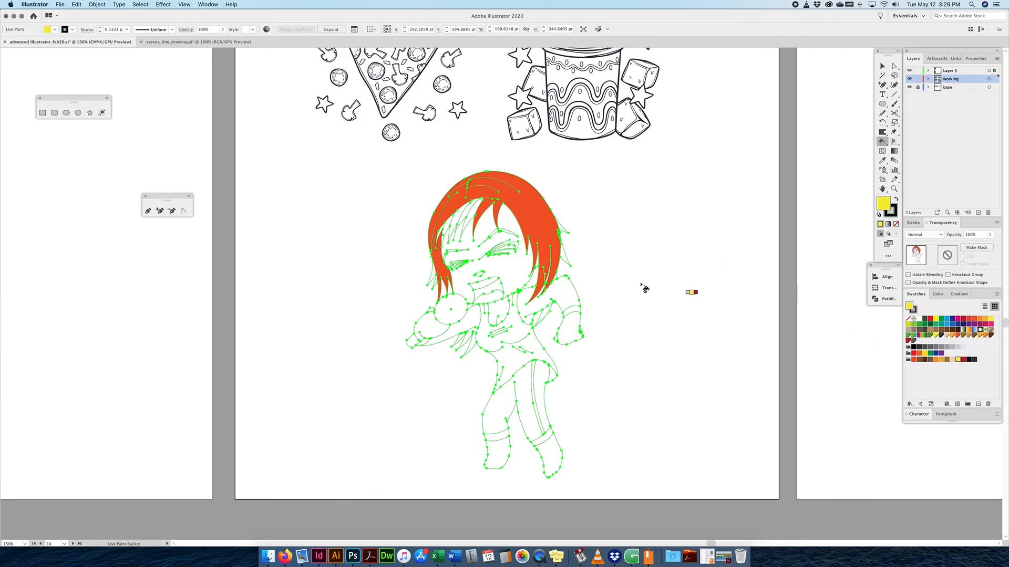
{"action": "left_click", "coordinate": [470, 213]}
{"action": "left_click", "coordinate": [467, 213]}
{"action": "left_click", "coordinate": [451, 220]}
{"action": "left_click", "coordinate": [442, 233]}
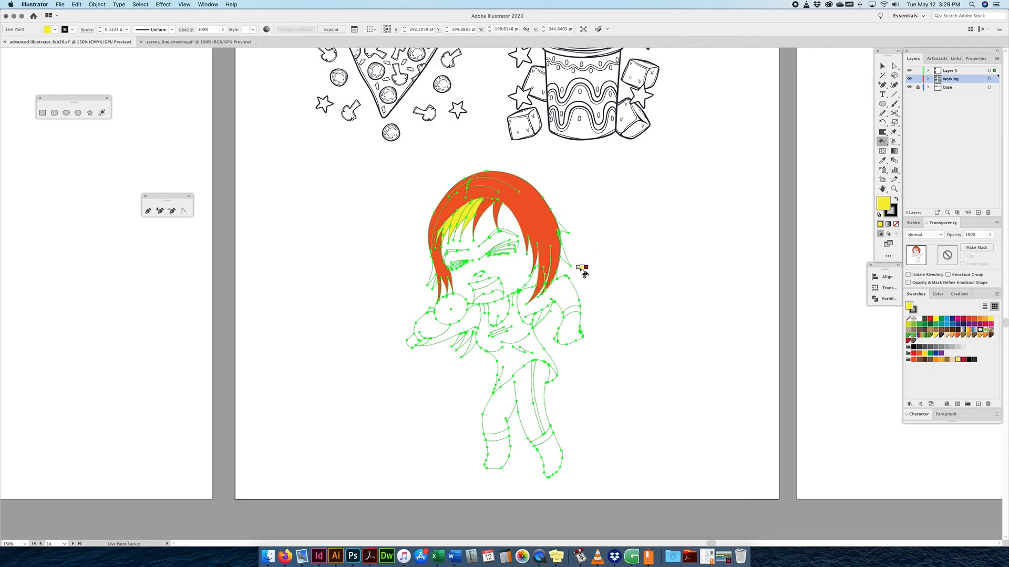
{"action": "left_click", "coordinate": [565, 251]}
{"action": "left_click", "coordinate": [433, 279]}
With Live Paint Selection, fill the singer's face with the light skin tone and her tank top with dark grey-brown
{"action": "left_click_drag", "start_coordinate": [882, 141], "coordinate": [923, 160]}
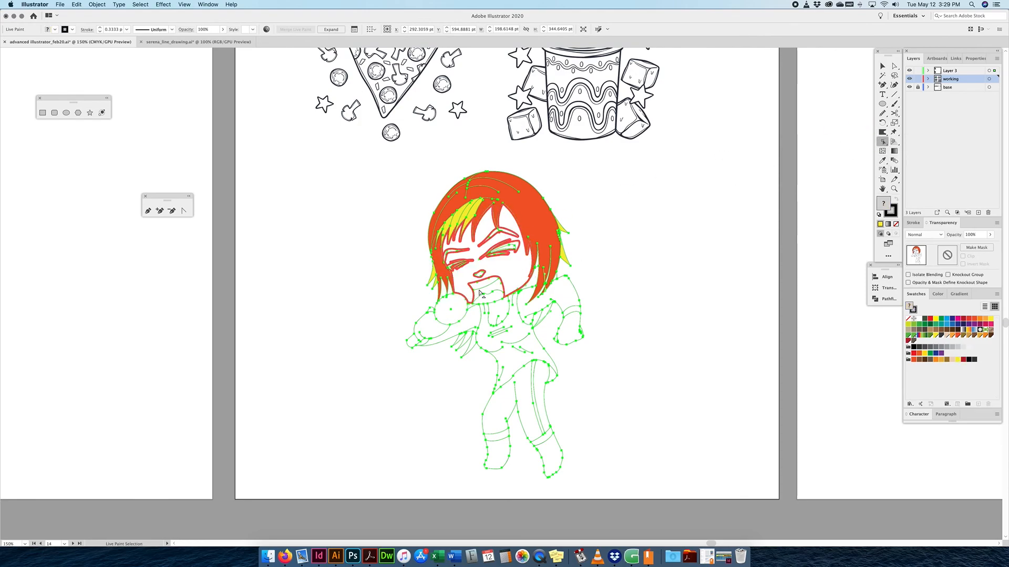
{"action": "left_click", "coordinate": [488, 247]}
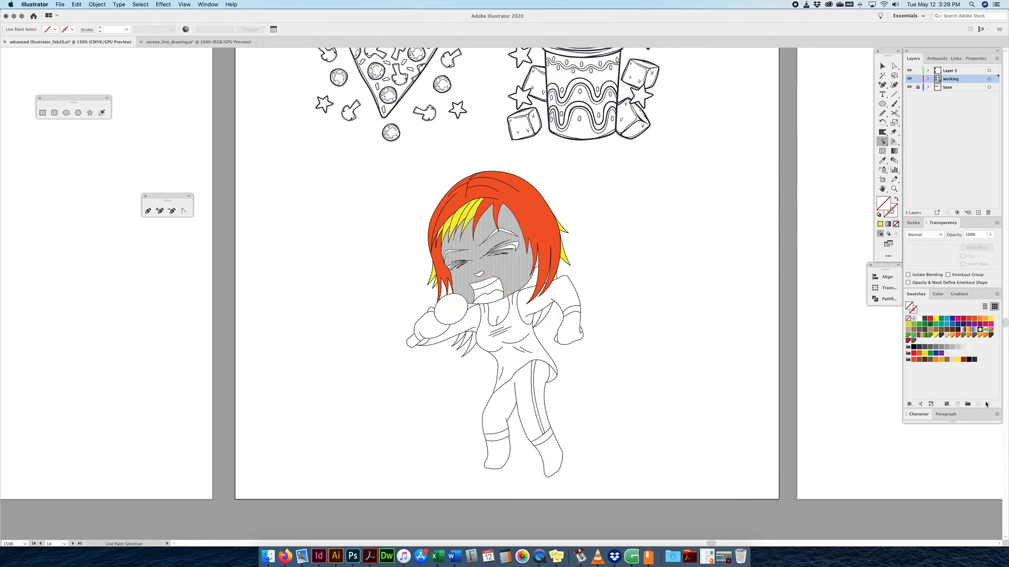
{"action": "left_click", "coordinate": [953, 360]}
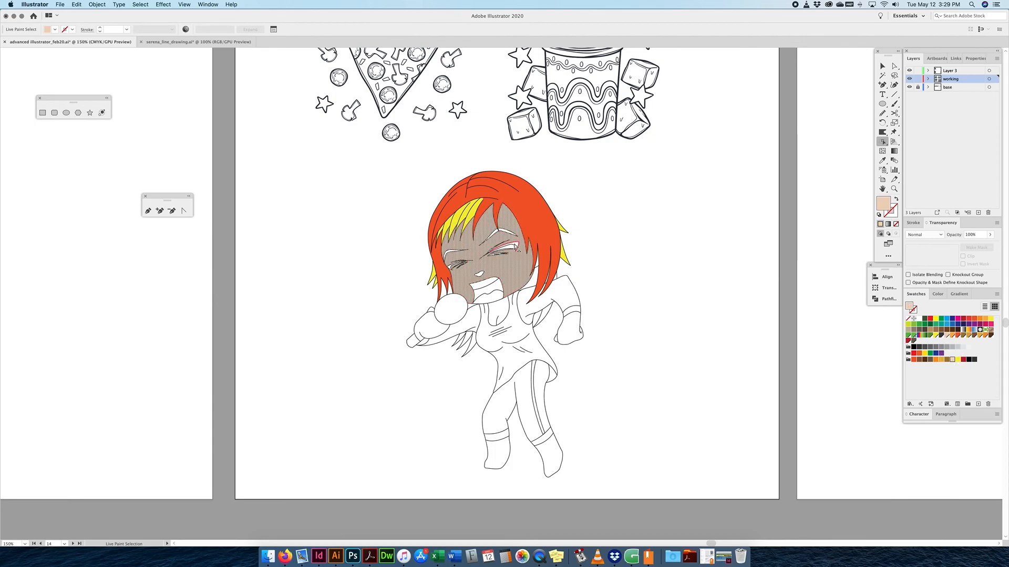
{"action": "left_click", "coordinate": [514, 325]}
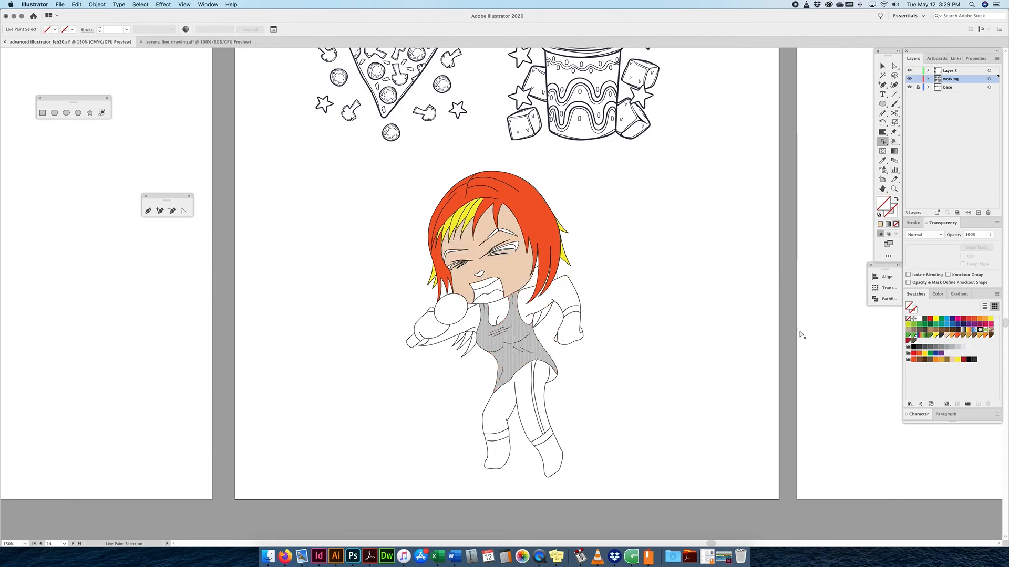
{"action": "left_click", "coordinate": [933, 362]}
{"action": "left_click", "coordinate": [631, 347]}
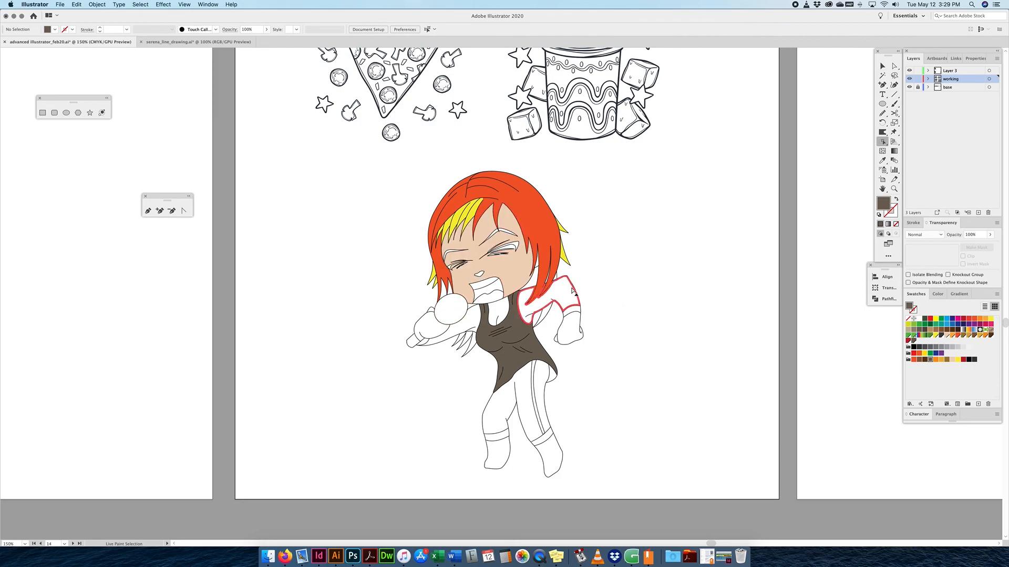
Fill the singer's wristband with purple
{"action": "left_click", "coordinate": [571, 312]}
{"action": "left_click", "coordinate": [940, 355]}
{"action": "left_click", "coordinate": [622, 296]}
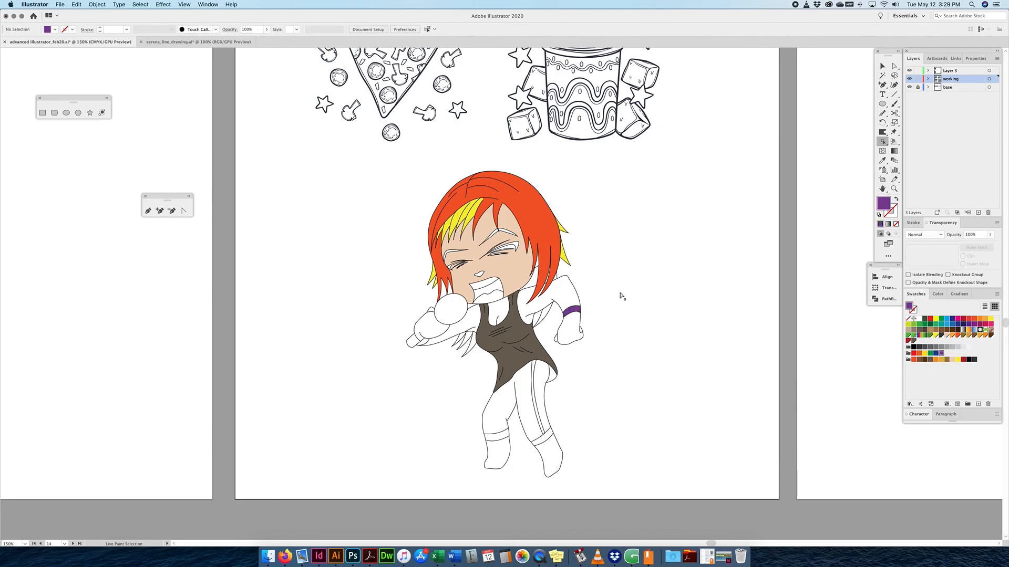
Examine the finished colored singer below the artboard and compare it with the partly painted version
{"action": "left_click", "coordinate": [882, 66]}
{"action": "scroll", "coordinate": [711, 156], "scroll_direction": "down", "scroll_amount": 15}
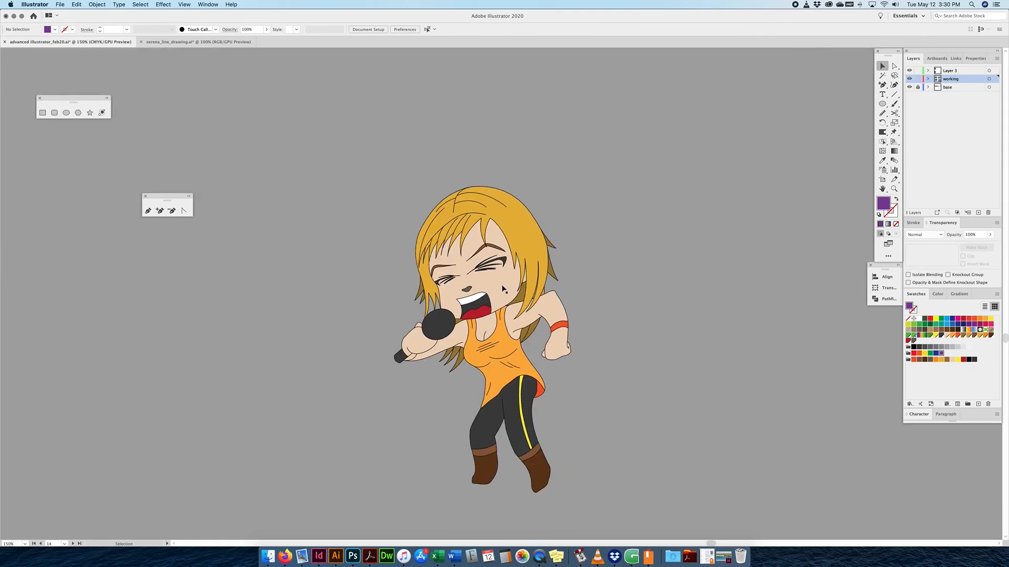
{"action": "left_click", "coordinate": [474, 277]}
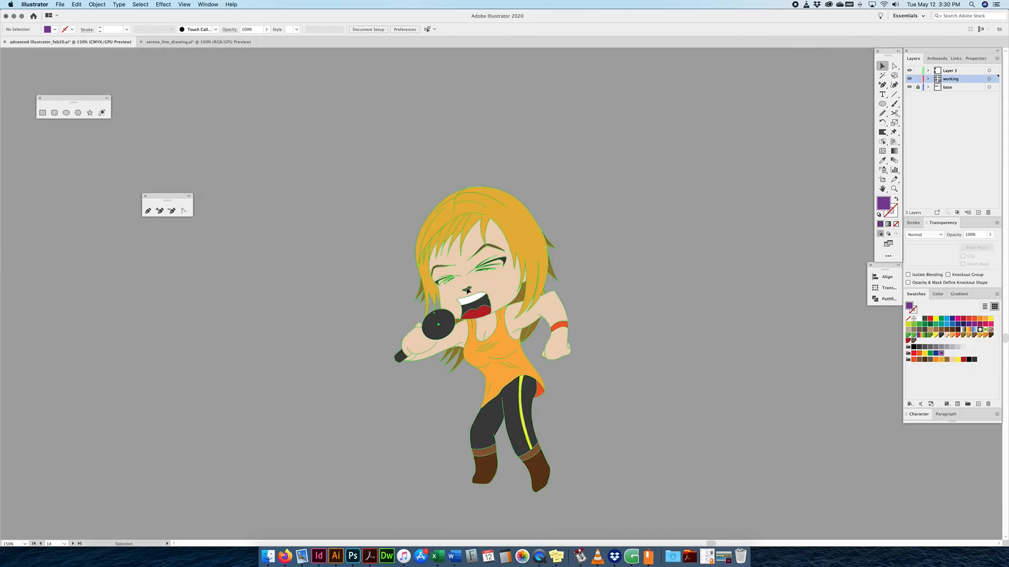
{"action": "left_click", "coordinate": [642, 256]}
{"action": "key", "text": "space"}
{"action": "scroll", "coordinate": [635, 199], "scroll_direction": "up", "scroll_amount": 10}
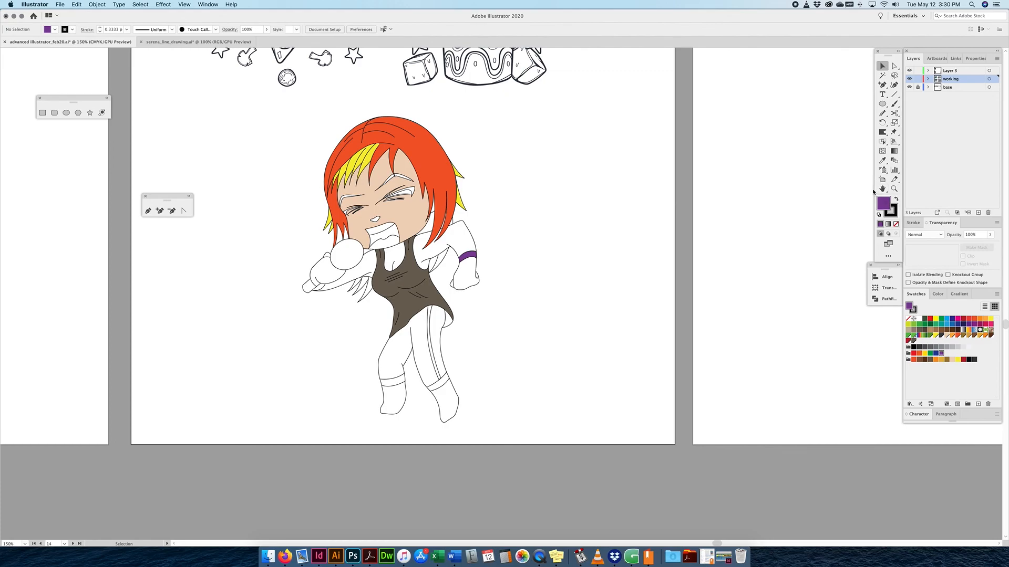
{"action": "scroll", "coordinate": [623, 180], "scroll_direction": "down", "scroll_amount": 10}
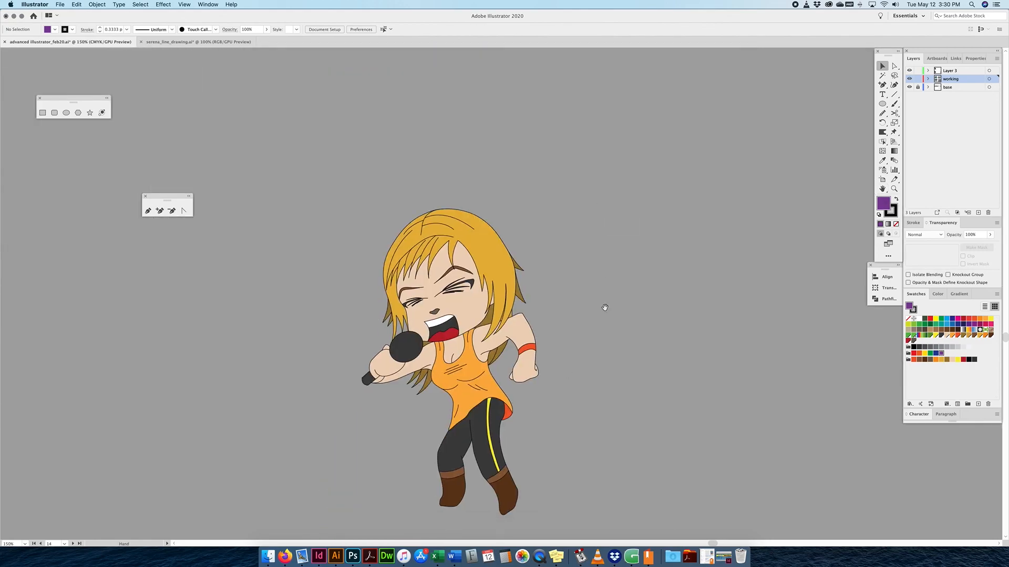
{"action": "scroll", "coordinate": [697, 239], "scroll_direction": "up", "scroll_amount": 10}
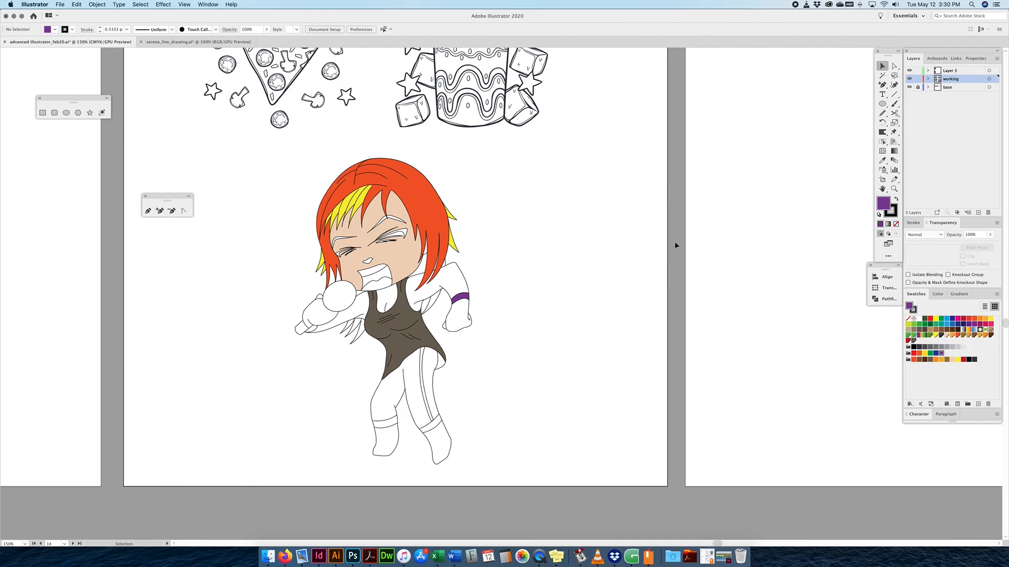
Paint two crossing diagonal strokes and a curved arc over them beside the singer, using the Paintbrush with default colors
{"action": "left_click", "coordinate": [894, 103]}
{"action": "key", "text": "d"}
{"action": "mouse_move", "coordinate": [512, 160]}
{"action": "left_mouse_down"}
{"action": "mouse_move", "coordinate": [520, 233]}
{"action": "mouse_move", "coordinate": [605, 409]}
{"action": "left_mouse_up"}
{"action": "left_click_drag", "start_coordinate": [625, 197], "coordinate": [480, 409]}
{"action": "mouse_move", "coordinate": [502, 283]}
{"action": "left_mouse_down"}
{"action": "mouse_move", "coordinate": [596, 334]}
{"action": "mouse_move", "coordinate": [554, 378]}
{"action": "left_mouse_up"}
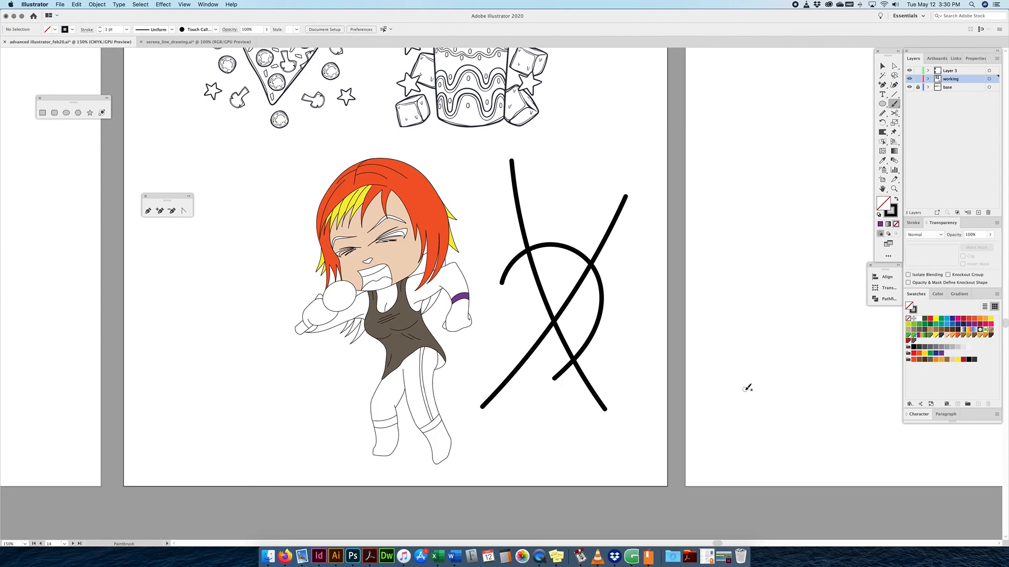
Convert the three crossing strokes to a Live Paint group, filling the upper enclosed area green and the one beside it light blue
{"action": "left_click", "coordinate": [880, 63]}
{"action": "mouse_move", "coordinate": [655, 220]}
{"action": "left_mouse_down"}
{"action": "mouse_move", "coordinate": [509, 378]}
{"action": "mouse_move", "coordinate": [511, 392]}
{"action": "left_mouse_up"}
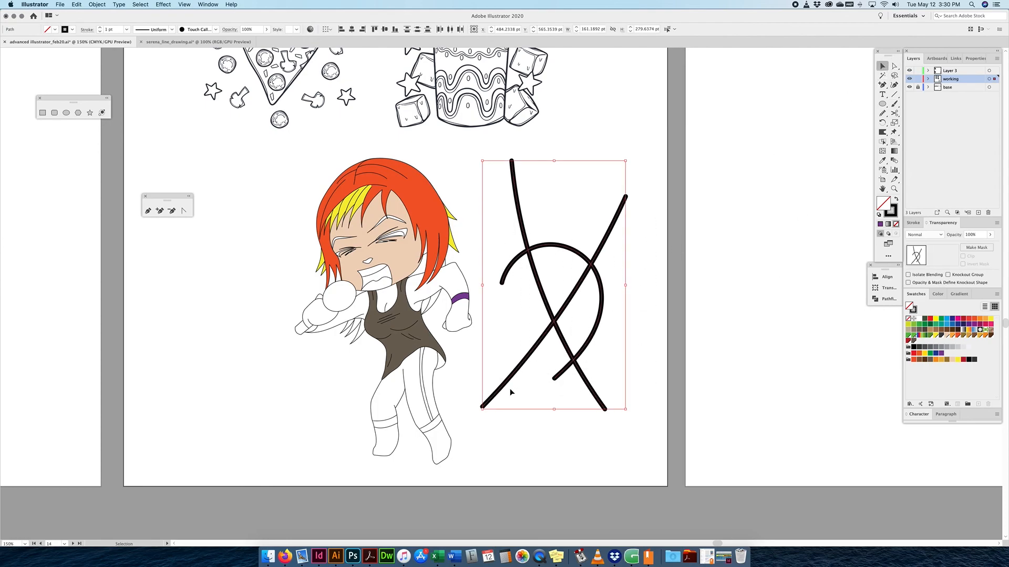
{"action": "left_click", "coordinate": [882, 142]}
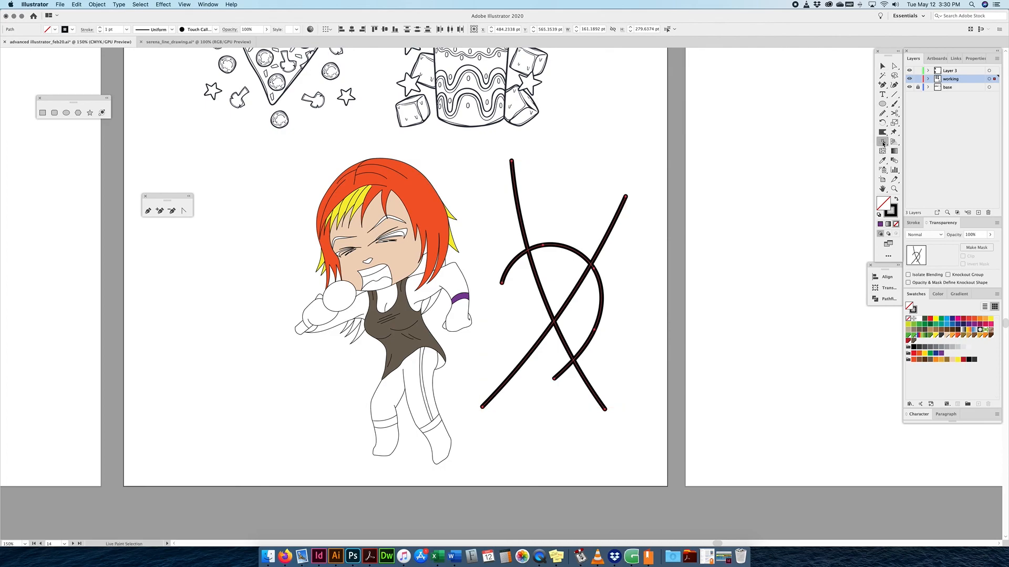
{"action": "left_click_drag", "start_coordinate": [884, 143], "coordinate": [897, 143]}
{"action": "left_click", "coordinate": [936, 324]}
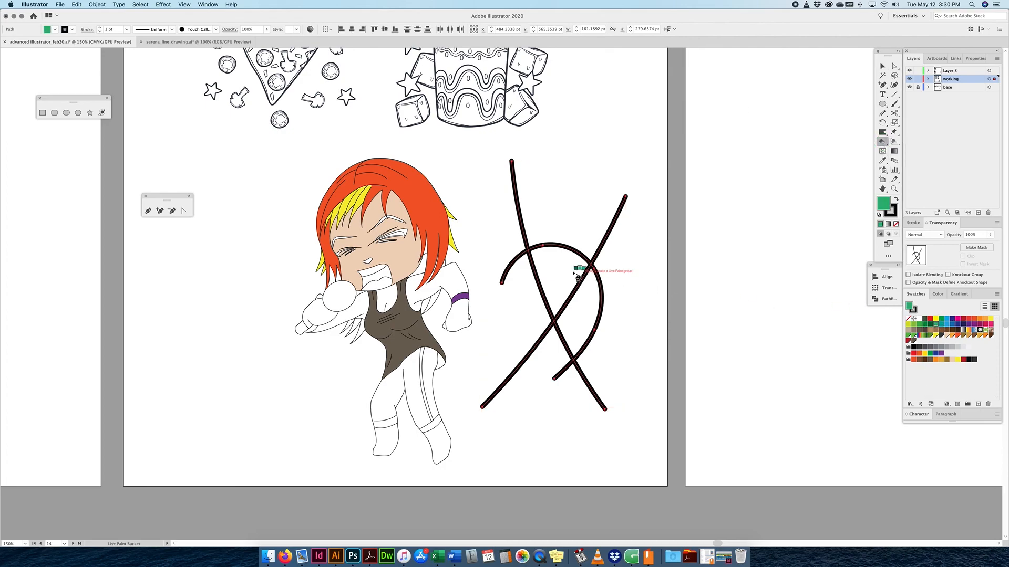
{"action": "left_click", "coordinate": [554, 264]}
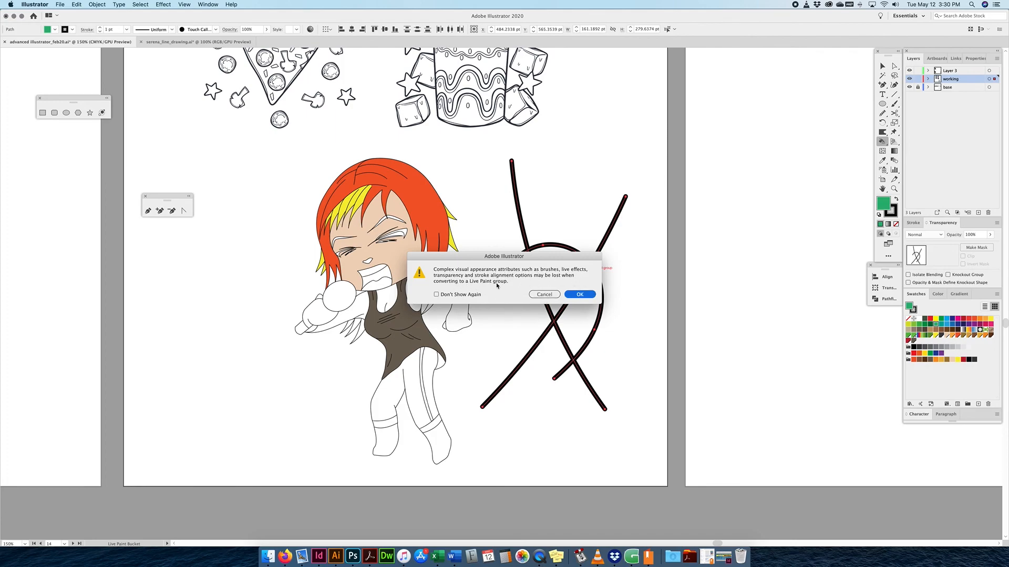
{"action": "left_click", "coordinate": [436, 295]}
{"action": "left_click", "coordinate": [579, 294]}
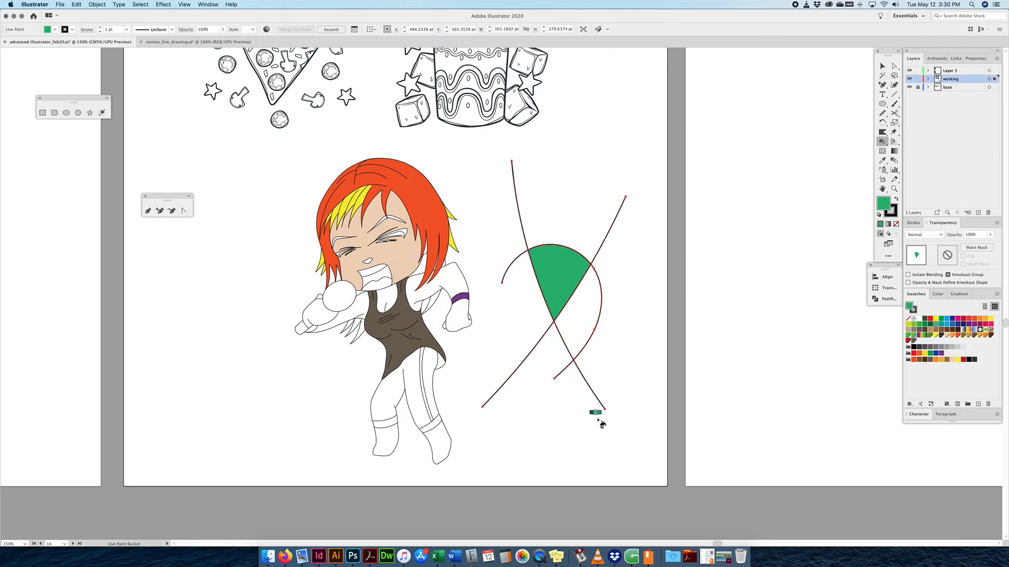
{"action": "left_click", "coordinate": [946, 320]}
{"action": "left_click", "coordinate": [584, 311]}
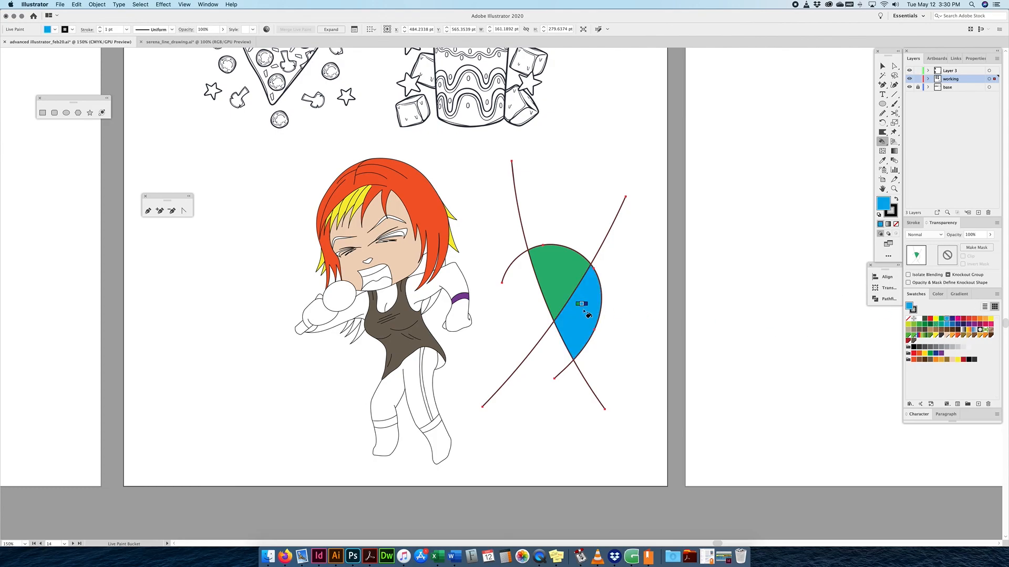
Join the arc's two open ends with a straight segment using the Pen tool
{"action": "left_click", "coordinate": [969, 318]}
{"action": "left_click", "coordinate": [894, 66]}
{"action": "key", "text": "super+shift+a"}
{"action": "left_click_drag", "start_coordinate": [884, 85], "coordinate": [916, 85]}
{"action": "left_click", "coordinate": [501, 282]}
{"action": "left_click", "coordinate": [555, 378]}
With Live Paint Bucket, fill the newly enclosed left area brown and the lower tip dark blue
{"action": "left_click", "coordinate": [882, 66]}
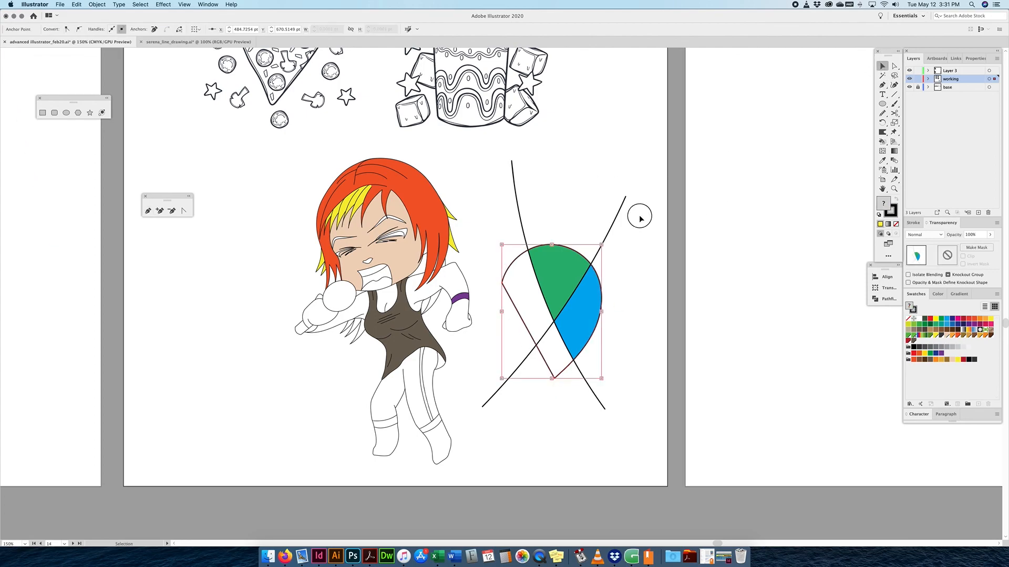
{"action": "left_click", "coordinate": [512, 252]}
{"action": "left_click", "coordinate": [556, 360]}
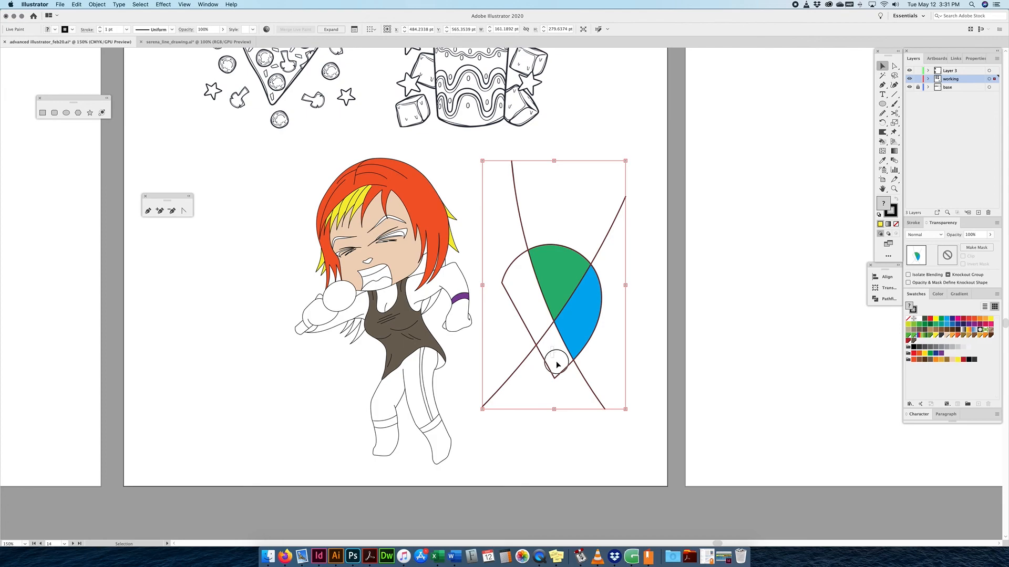
{"action": "mouse_move", "coordinate": [616, 283]}
{"action": "left_mouse_down"}
{"action": "mouse_move", "coordinate": [500, 387]}
{"action": "mouse_move", "coordinate": [484, 414]}
{"action": "left_mouse_up"}
{"action": "left_click", "coordinate": [882, 141]}
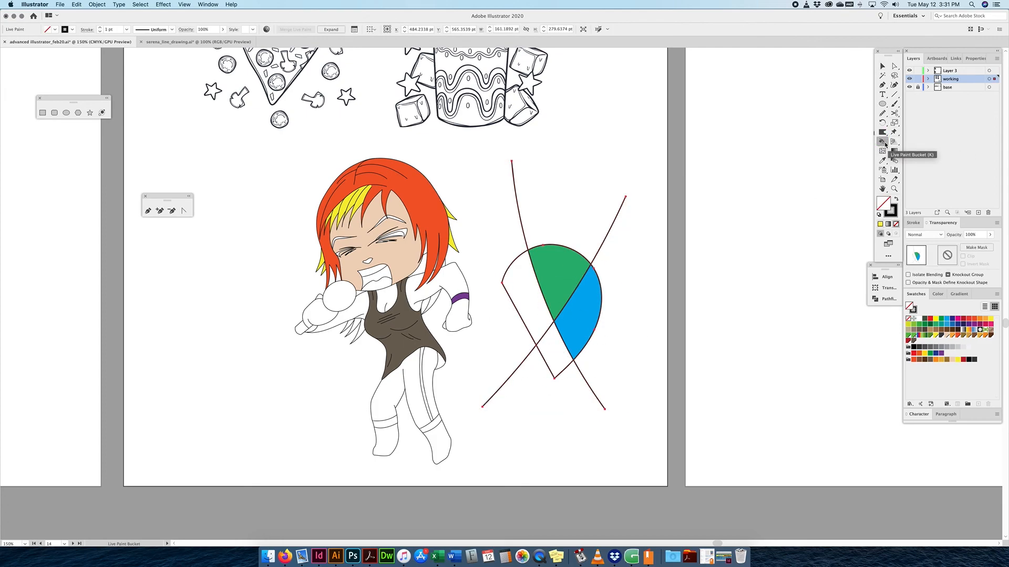
{"action": "left_click", "coordinate": [941, 330]}
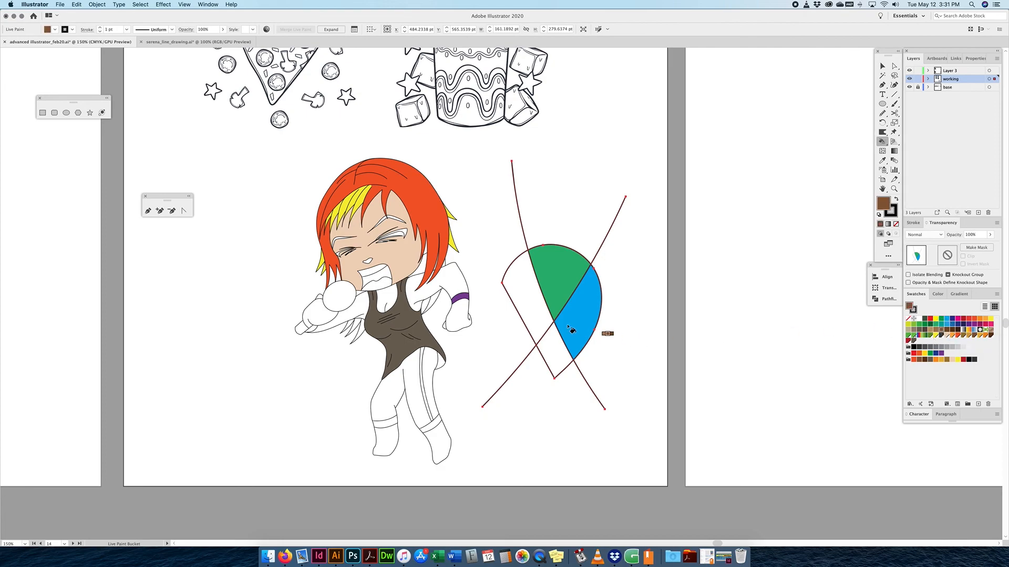
{"action": "left_click", "coordinate": [524, 313]}
{"action": "left_click", "coordinate": [951, 320]}
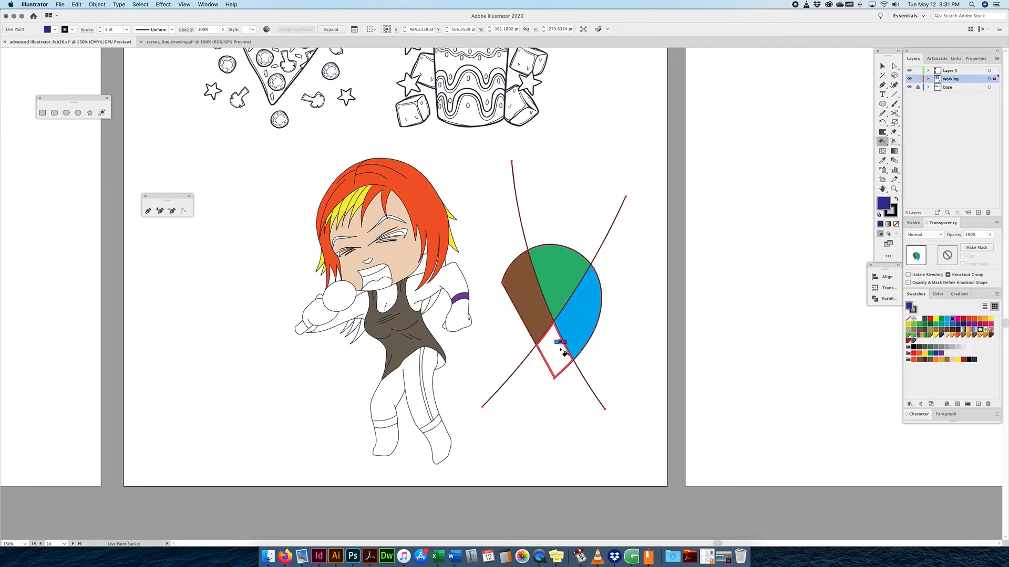
{"action": "left_click", "coordinate": [556, 349]}
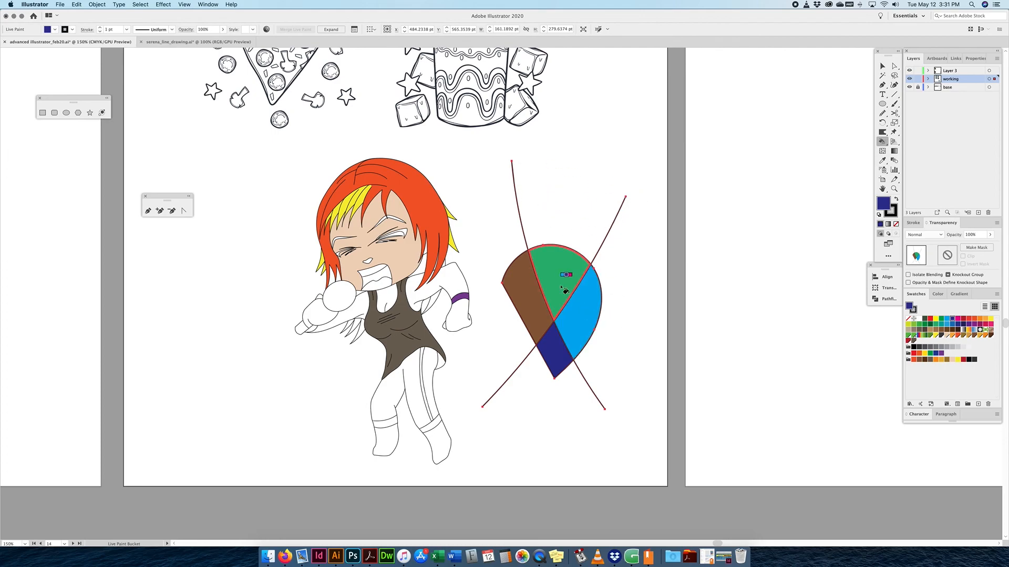
Duplicate the finished colored singer below the artboard, placing the copy to the left of the original
{"action": "key", "text": "v"}
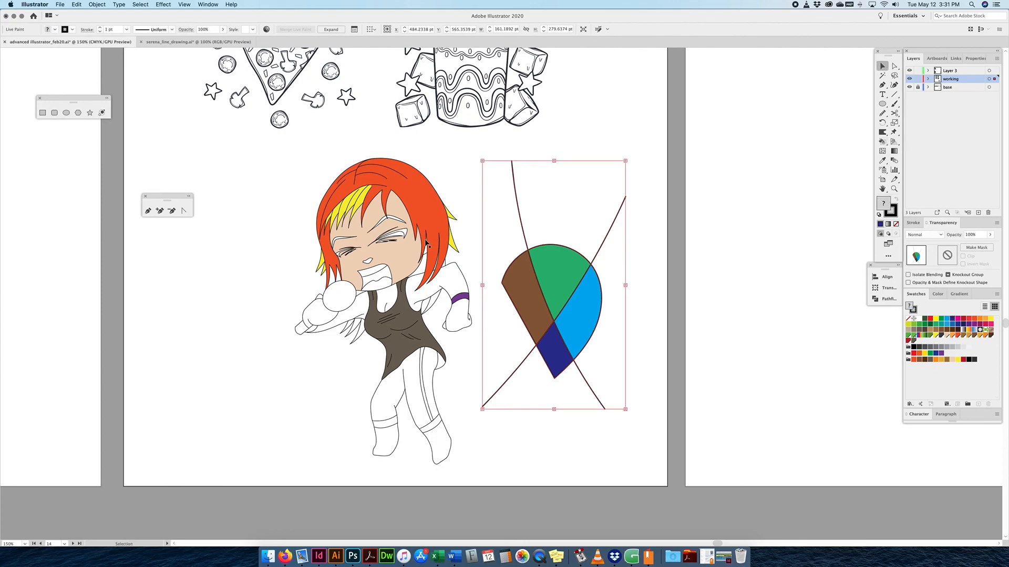
{"action": "left_click_drag", "start_coordinate": [415, 450], "coordinate": [506, 135]}
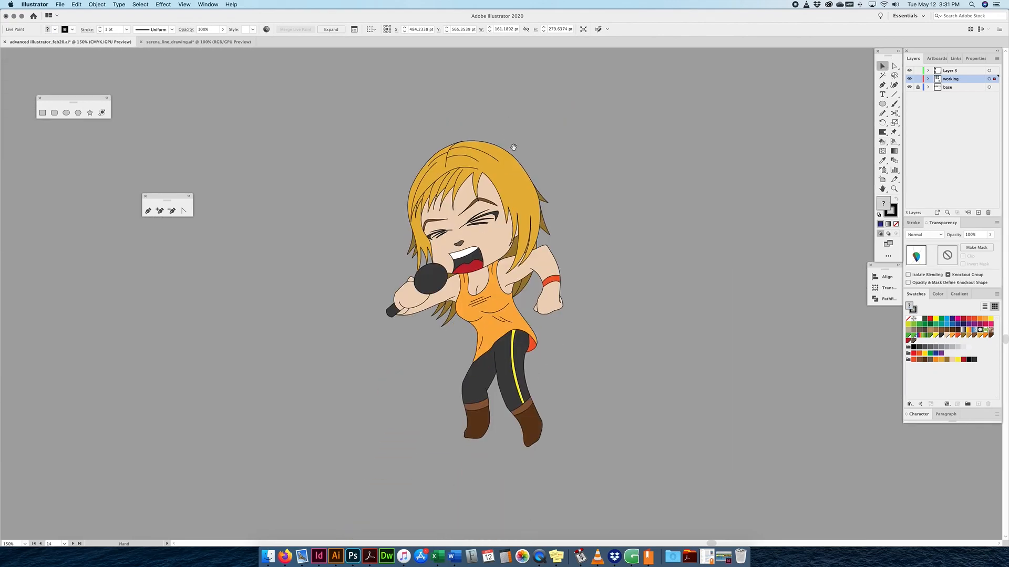
{"action": "left_click_drag", "start_coordinate": [427, 372], "coordinate": [316, 492]}
{"action": "left_click_drag", "start_coordinate": [495, 250], "coordinate": [267, 247]}
{"action": "left_click", "coordinate": [408, 143]}
Examine the anchor points of the right singer's hair with Direct Selection
{"action": "left_click", "coordinate": [894, 66]}
{"action": "left_click", "coordinate": [506, 185]}
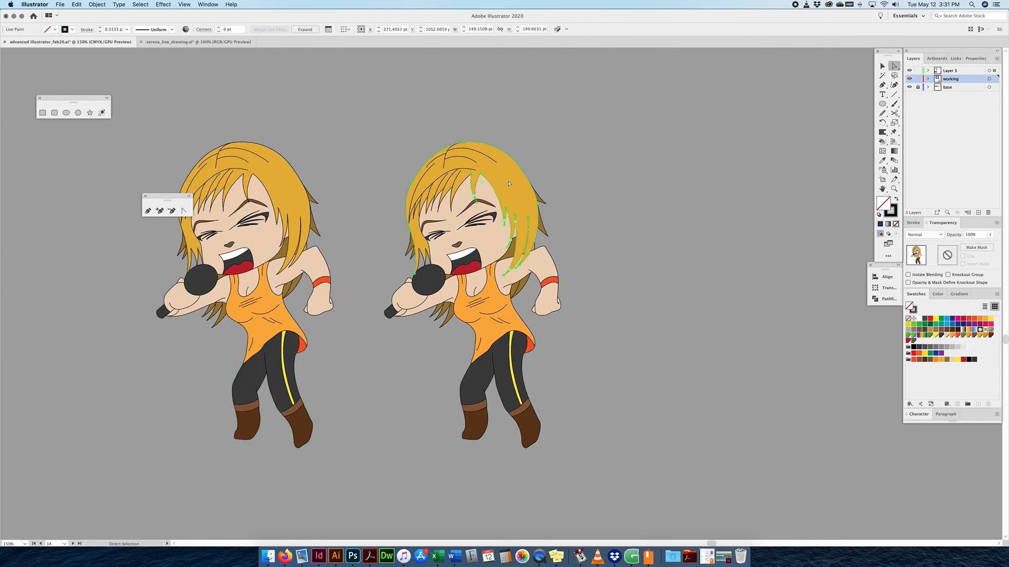
{"action": "scroll", "coordinate": [490, 188], "scroll_direction": "right", "scroll_amount": 1}
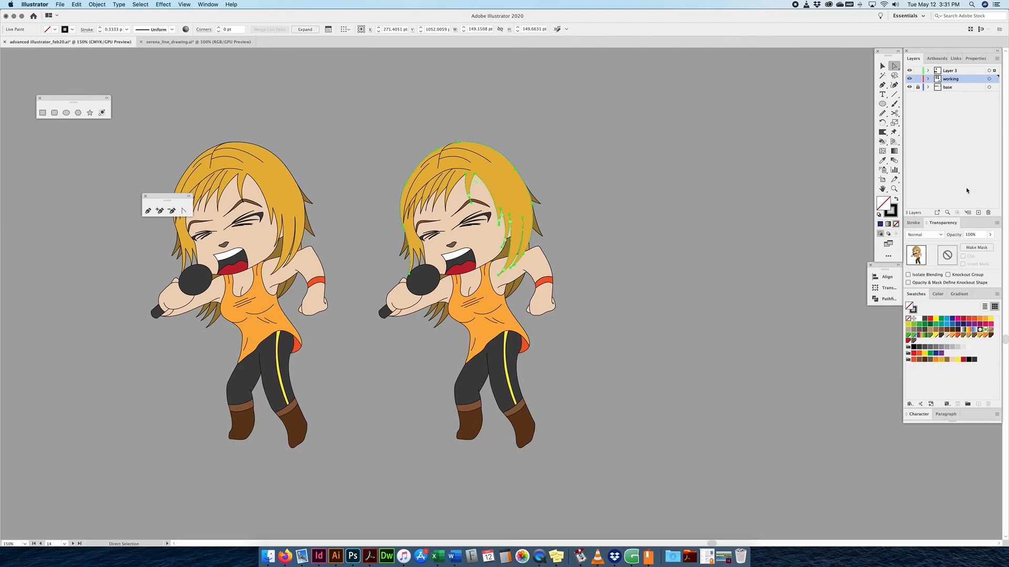
{"action": "scroll", "coordinate": [512, 203], "scroll_direction": "left", "scroll_amount": 10}
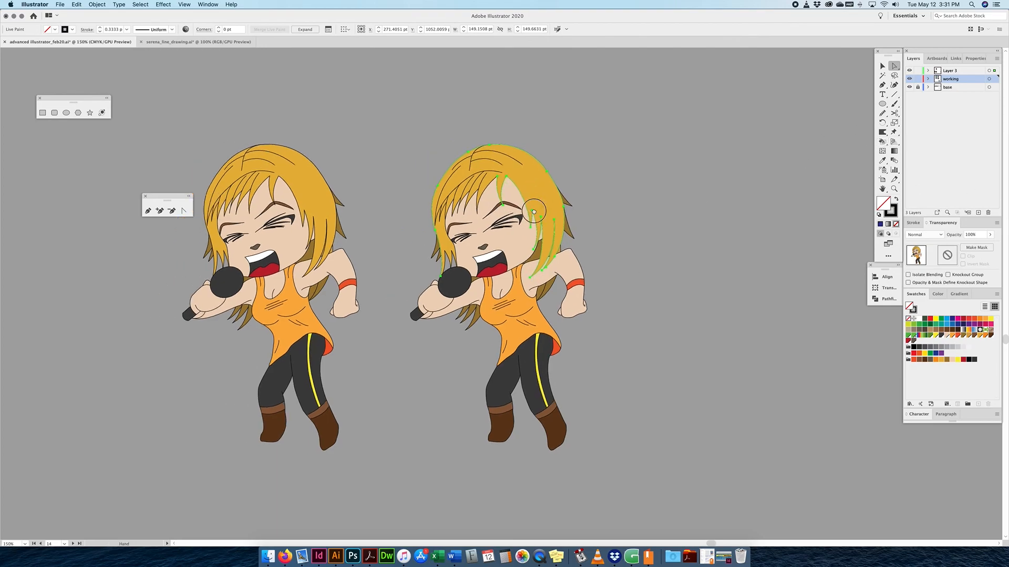
Expand the left singer's Live Paint group with Object, Fill and Stroke enabled
{"action": "left_click", "coordinate": [882, 65]}
{"action": "left_click_drag", "start_coordinate": [512, 131], "coordinate": [245, 474]}
{"action": "left_click", "coordinate": [103, 4]}
{"action": "left_click", "coordinate": [361, 75]}
{"action": "left_click", "coordinate": [97, 4]}
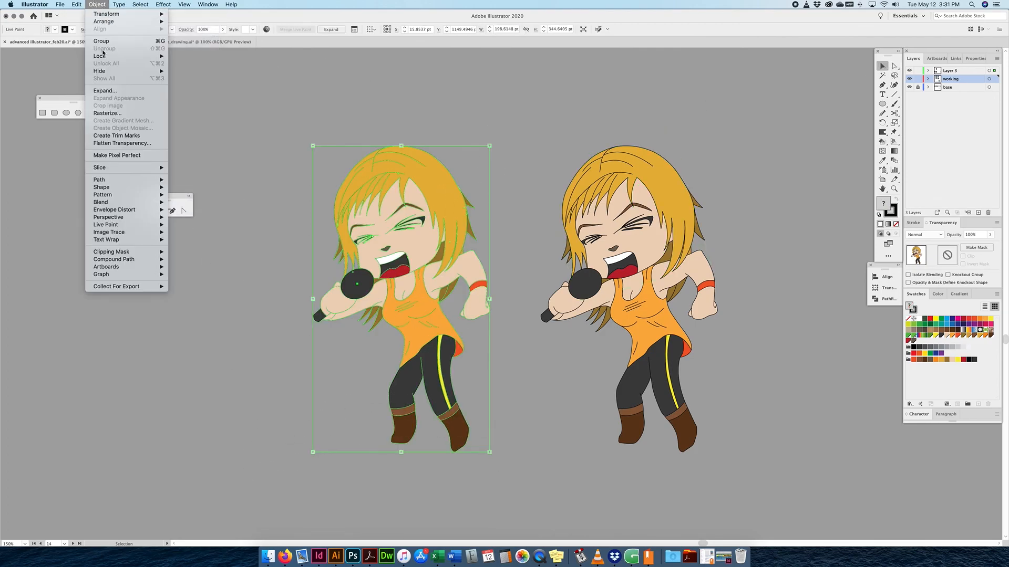
{"action": "left_click", "coordinate": [105, 90]}
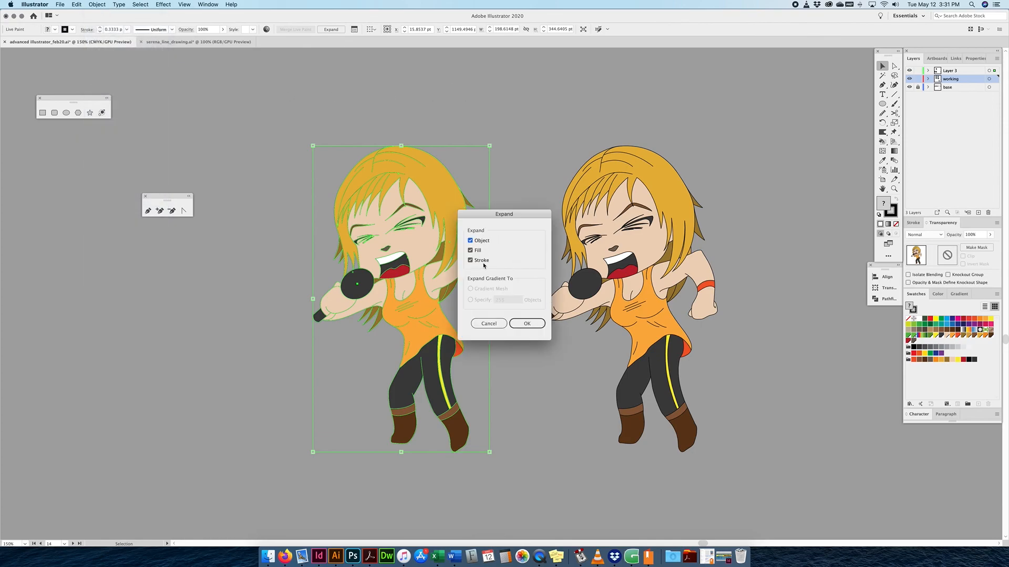
{"action": "left_click", "coordinate": [534, 322]}
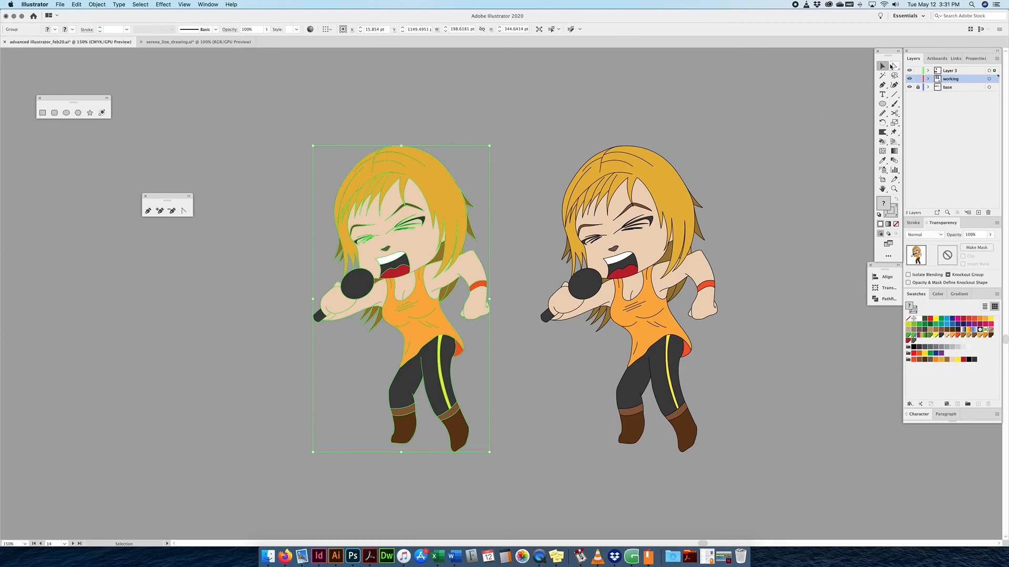
Try moving the expanded singer's main hair fill up off her head, select the hair outline, and undo the move
{"action": "left_click", "coordinate": [893, 66]}
{"action": "left_click_drag", "start_coordinate": [438, 192], "coordinate": [502, 116]}
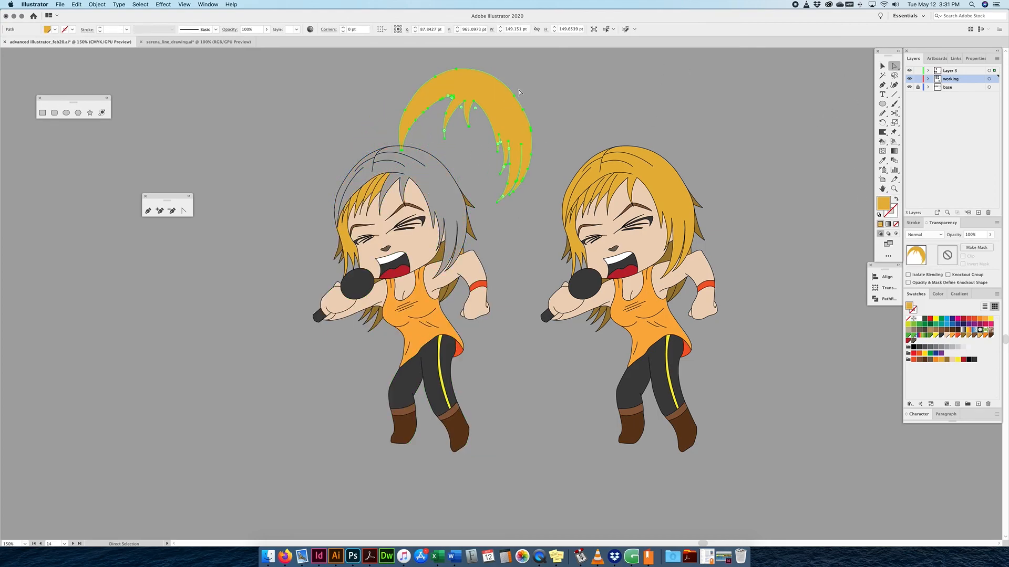
{"action": "left_click_drag", "start_coordinate": [504, 92], "coordinate": [510, 74]}
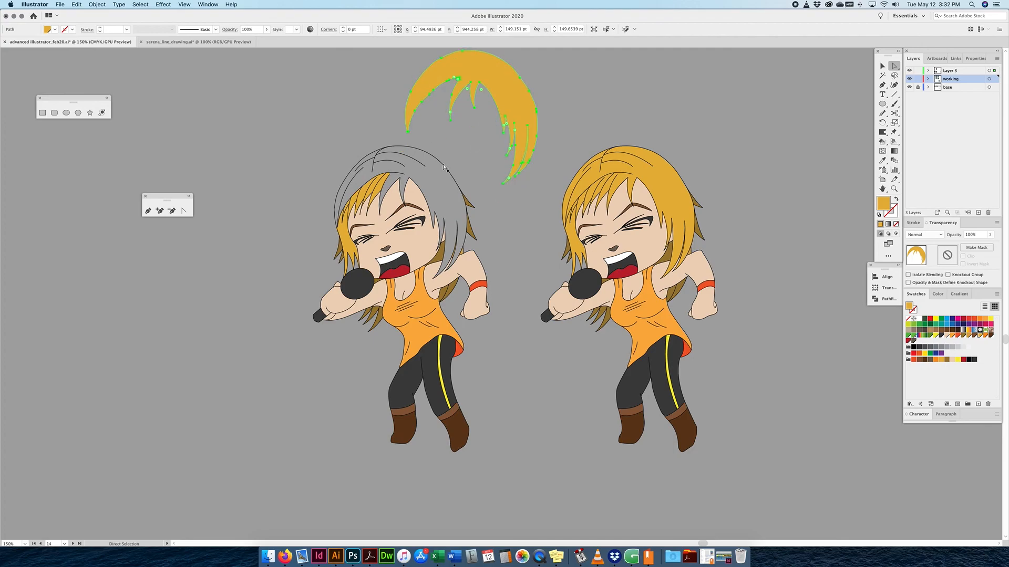
{"action": "left_click", "coordinate": [444, 167]}
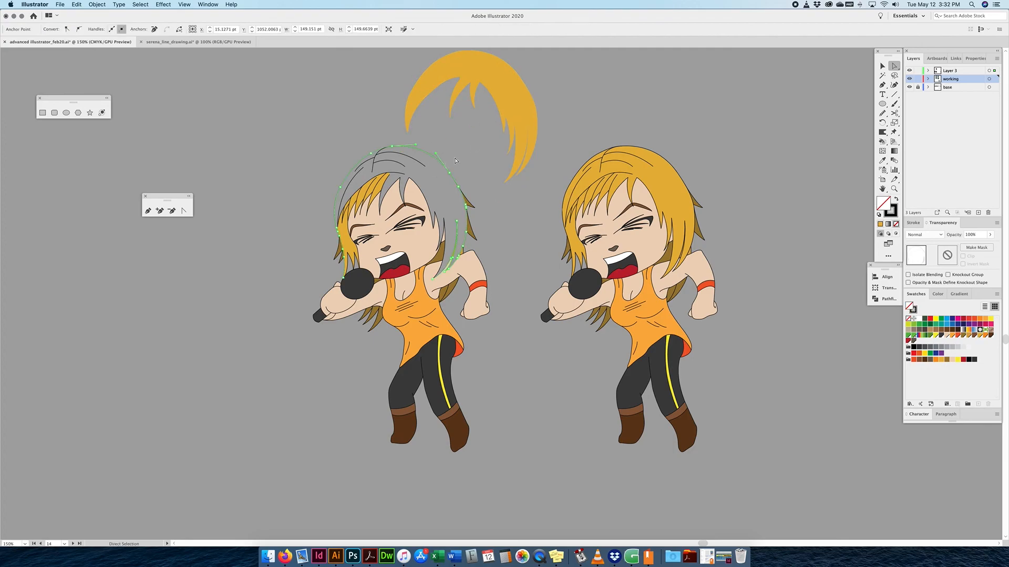
{"action": "key", "text": "super+z"}
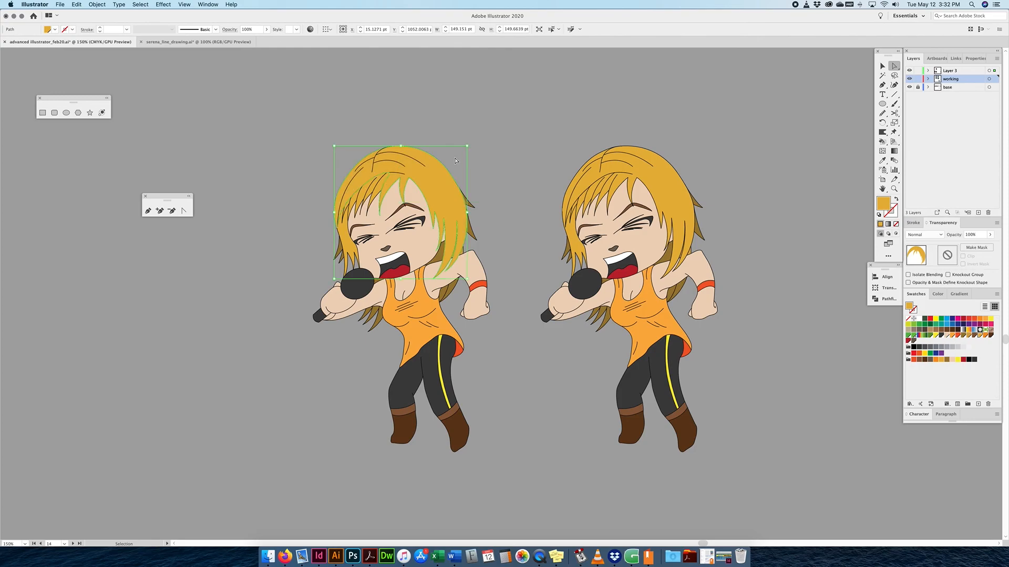
Review the colored drawings on the artboard and the two singers below it, and show the available Live Paint tools
{"action": "left_click", "coordinate": [543, 83]}
{"action": "key", "text": "super+minus"}
{"action": "key", "text": "super+minus"}
{"action": "left_click_drag", "start_coordinate": [595, 123], "coordinate": [557, 252]}
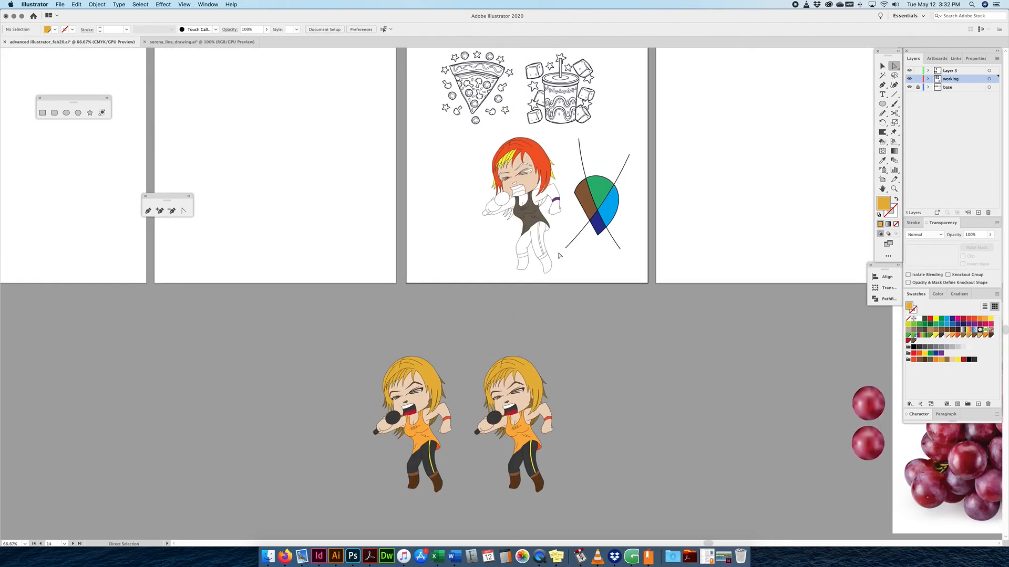
{"action": "left_click_drag", "start_coordinate": [534, 278], "coordinate": [596, 158]}
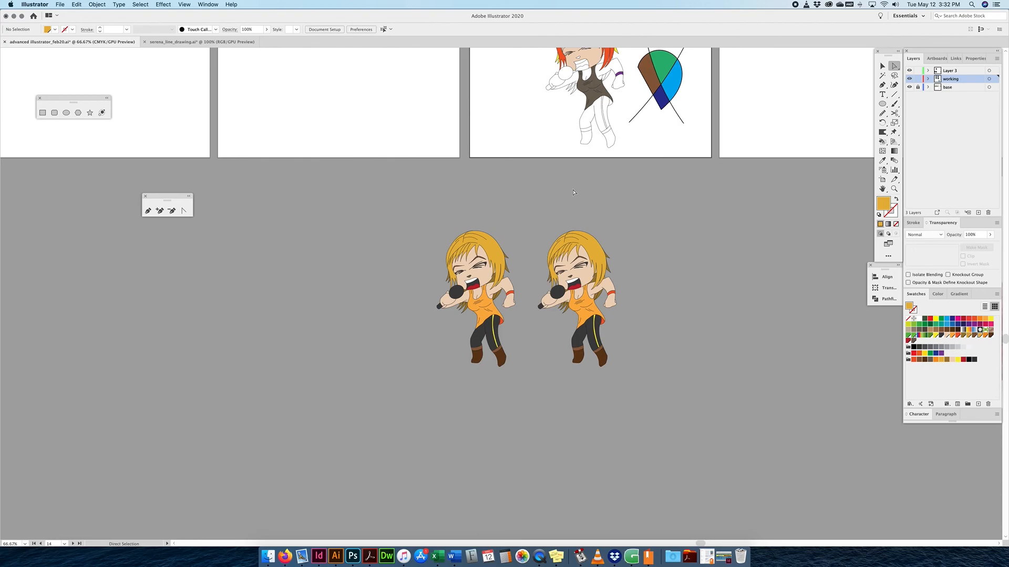
{"action": "scroll", "coordinate": [578, 195], "scroll_direction": "up", "scroll_amount": 10}
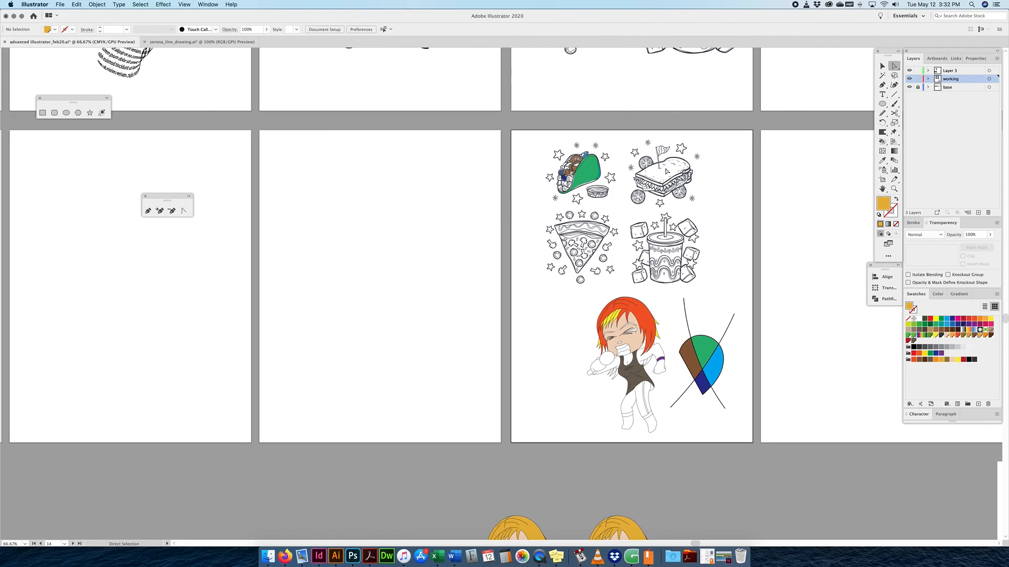
{"action": "left_click", "coordinate": [883, 143]}
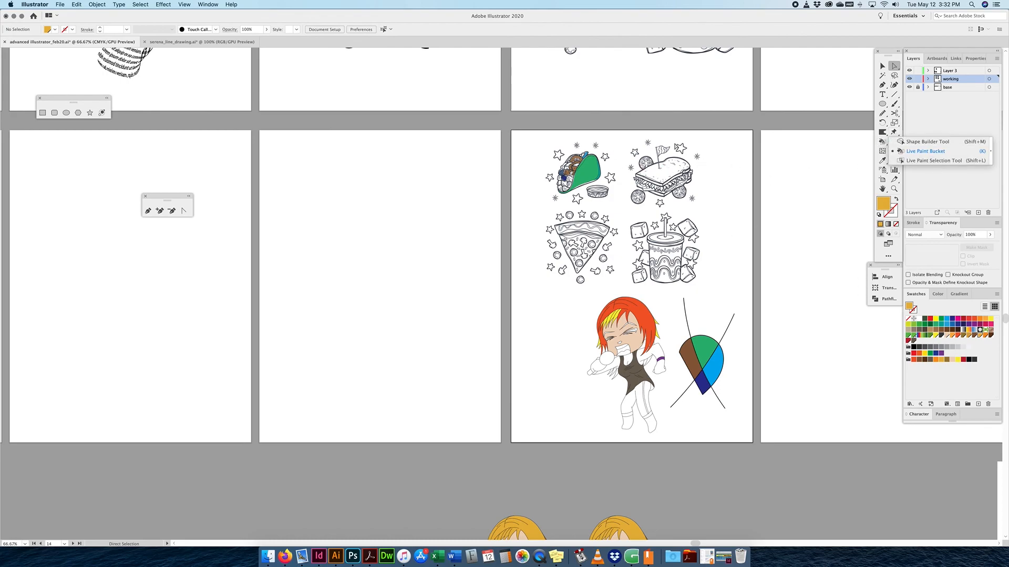